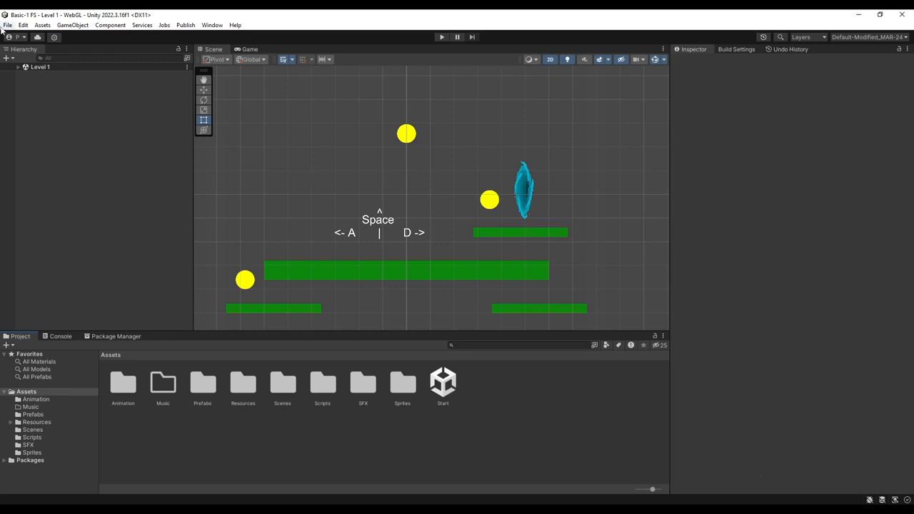
# Step: Install the Universal RP package from the Unity Registry through the Package Manager
pyautogui.click(227, 27)
pyautogui.moveTo(214, 30)
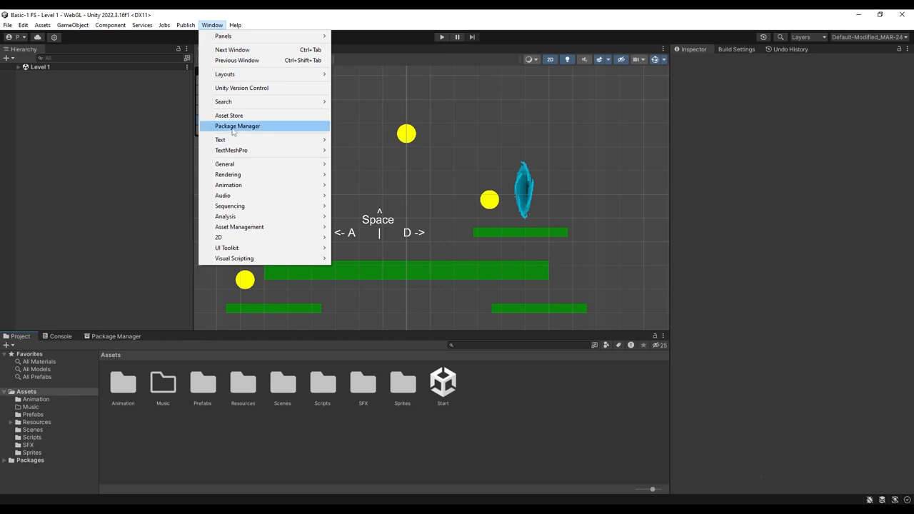
pyautogui.click(262, 127)
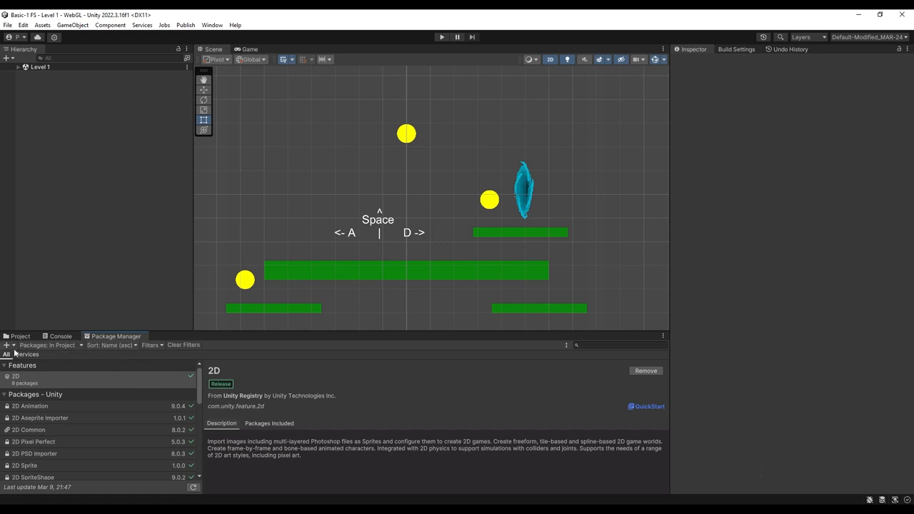
pyautogui.click(49, 347)
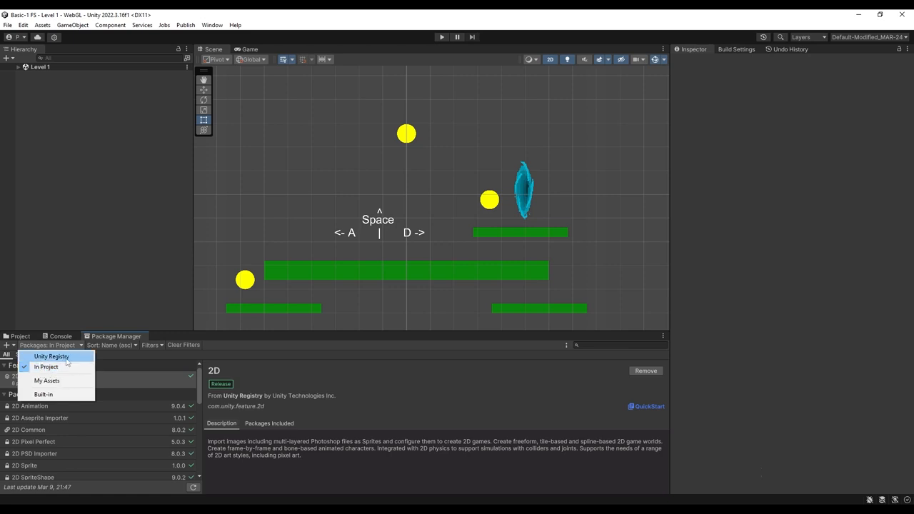
pyautogui.click(52, 356)
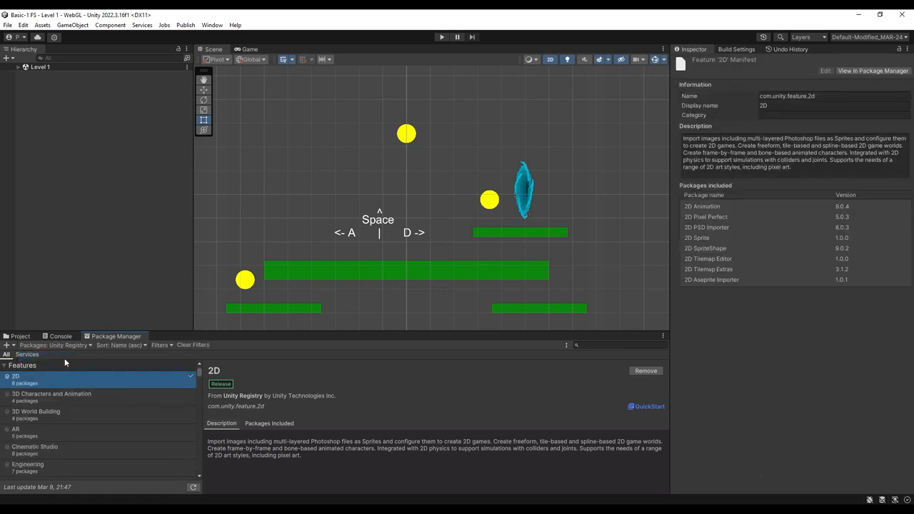
pyautogui.click(589, 346)
pyautogui.write('universal')
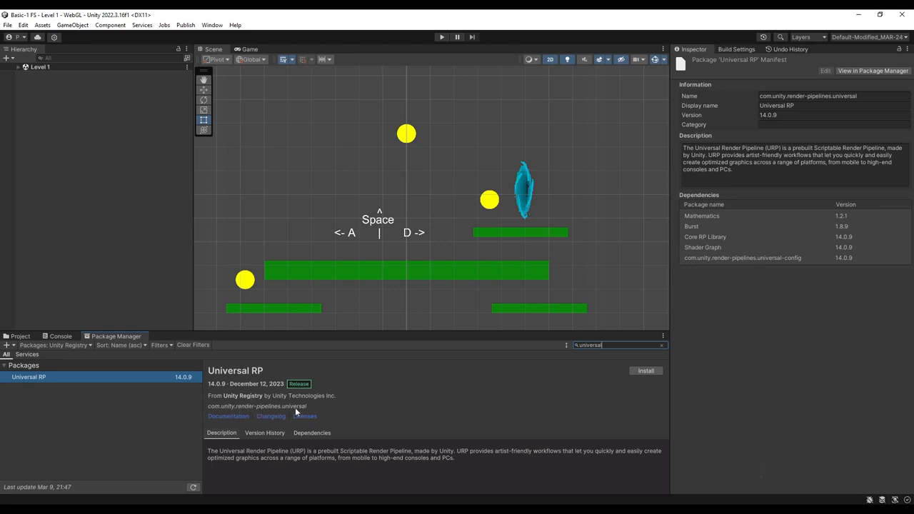
pyautogui.click(641, 371)
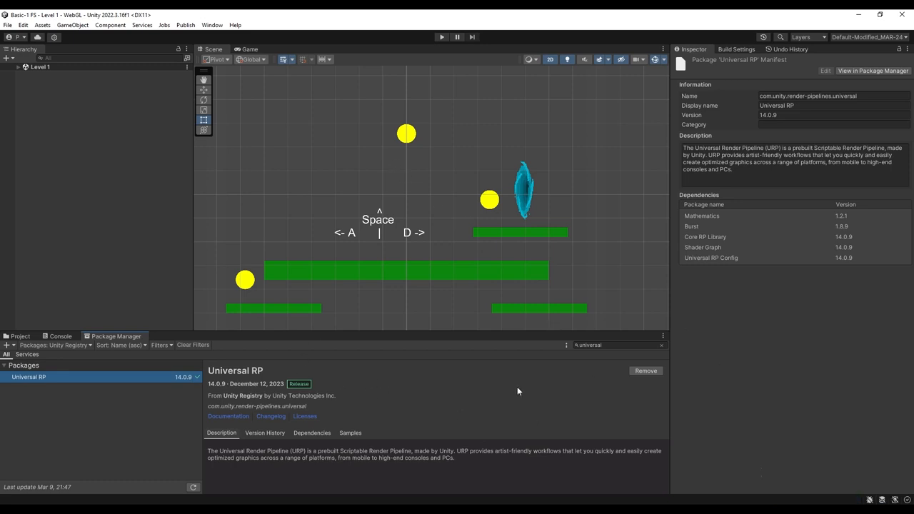
# Step: Create a URP Asset (with 2D Renderer) in the Assets folder and name it URP
pyautogui.click(21, 337)
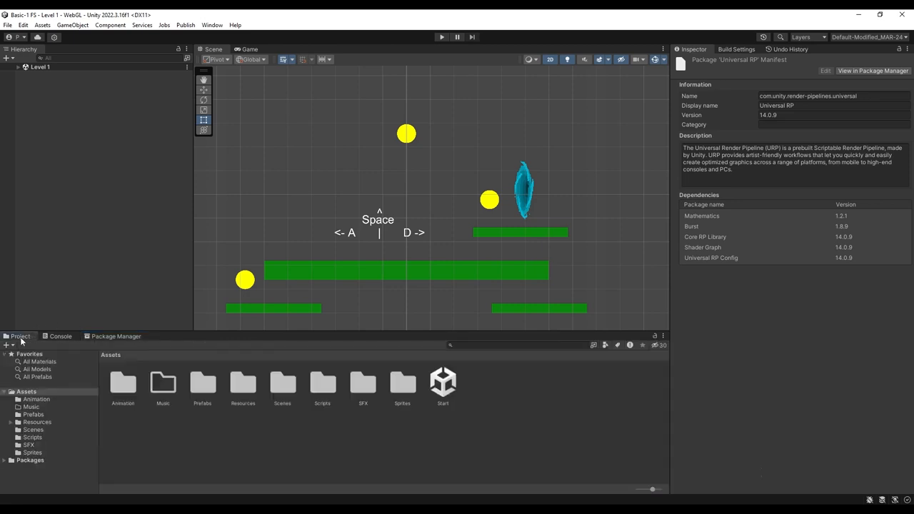
pyautogui.click(332, 435)
pyautogui.rightClick(367, 443)
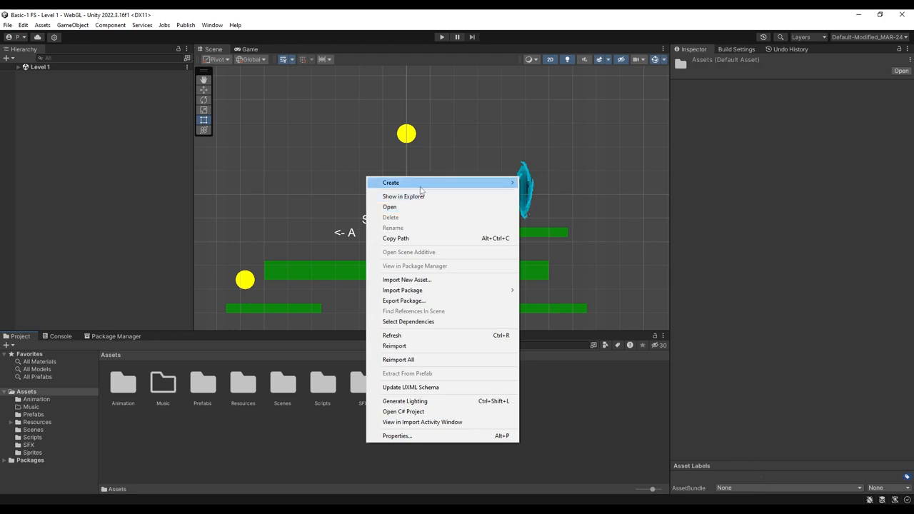
pyautogui.moveTo(422, 189)
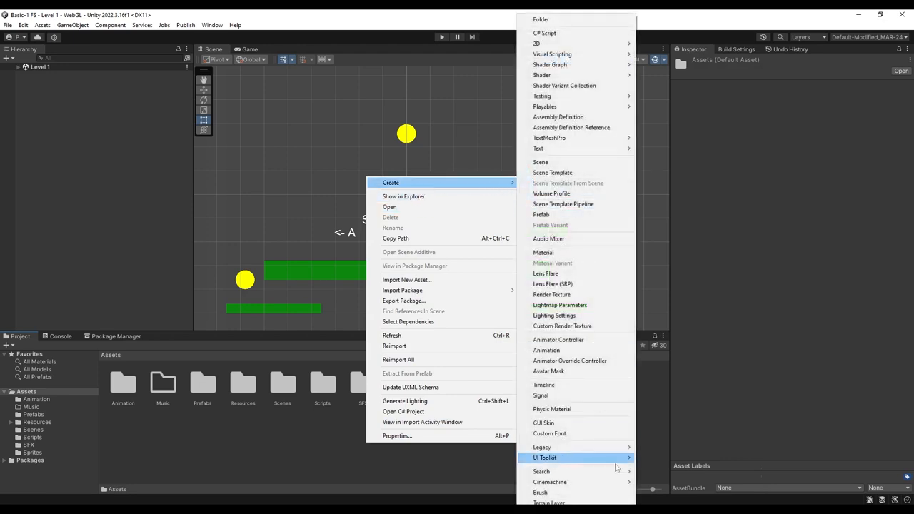
pyautogui.moveTo(617, 508)
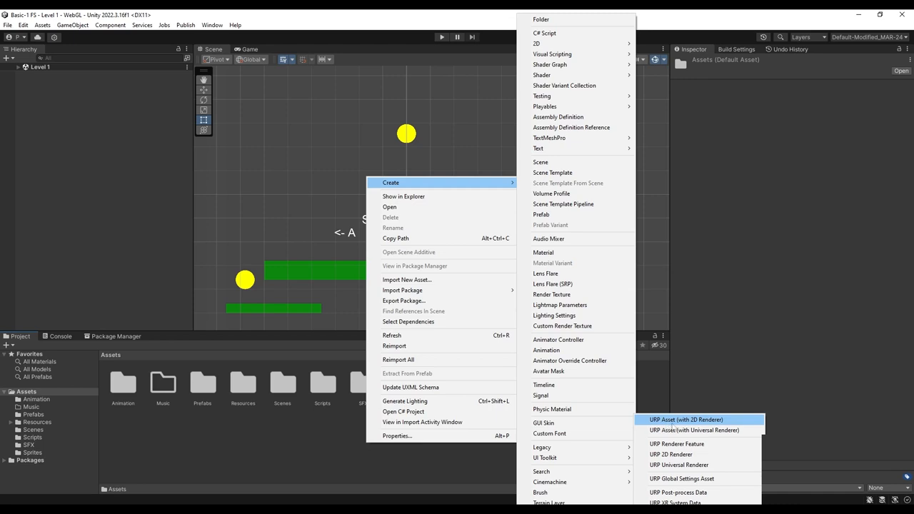
pyautogui.click(740, 427)
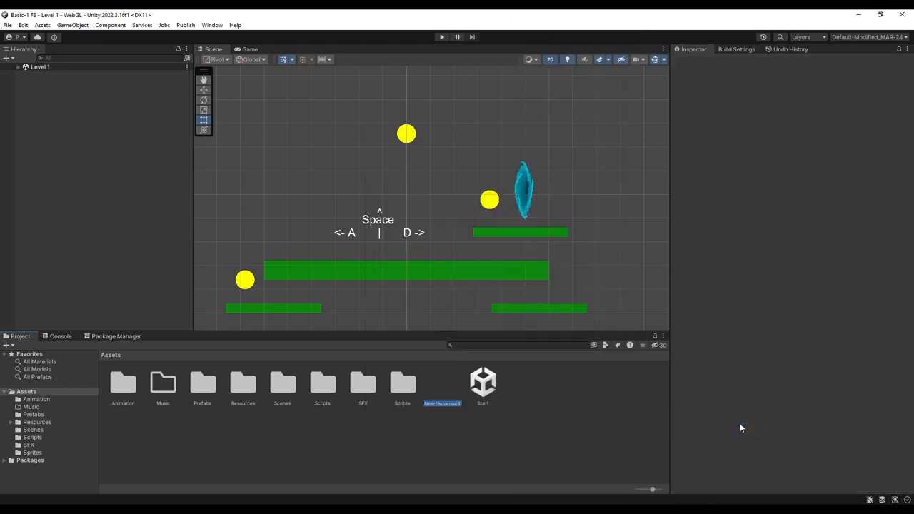
pyautogui.write('UR')
pyautogui.press('Return')
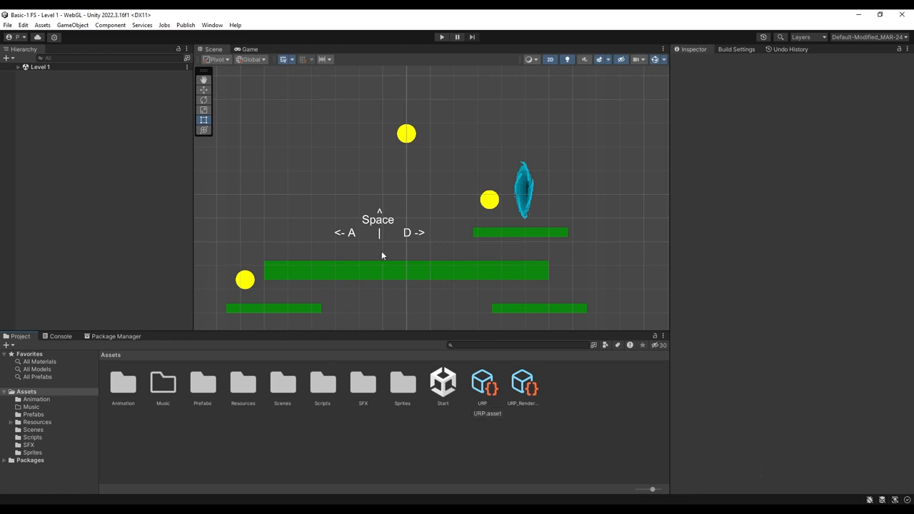
# Step: Assign the URP asset as the Scriptable Render Pipeline in the project's Graphics settings and accept the pipeline change
pyautogui.click(6, 26)
pyautogui.click(30, 140)
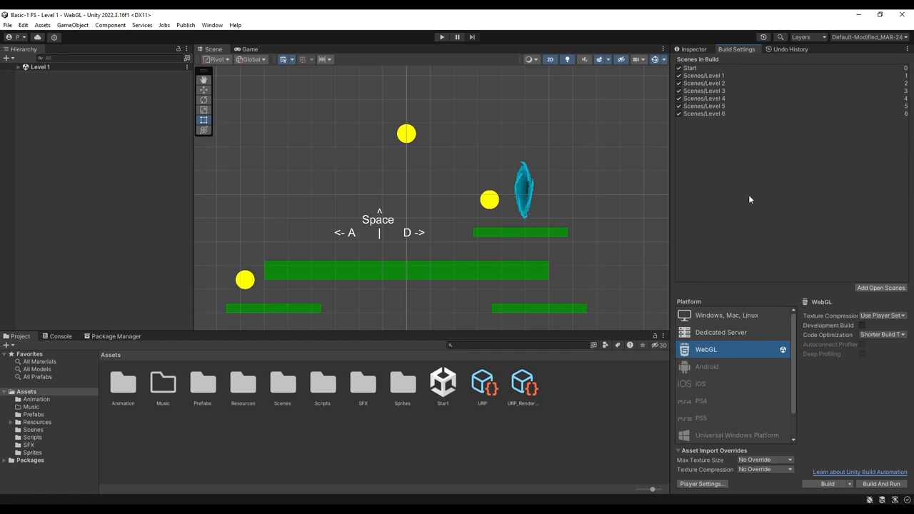
pyautogui.click(702, 483)
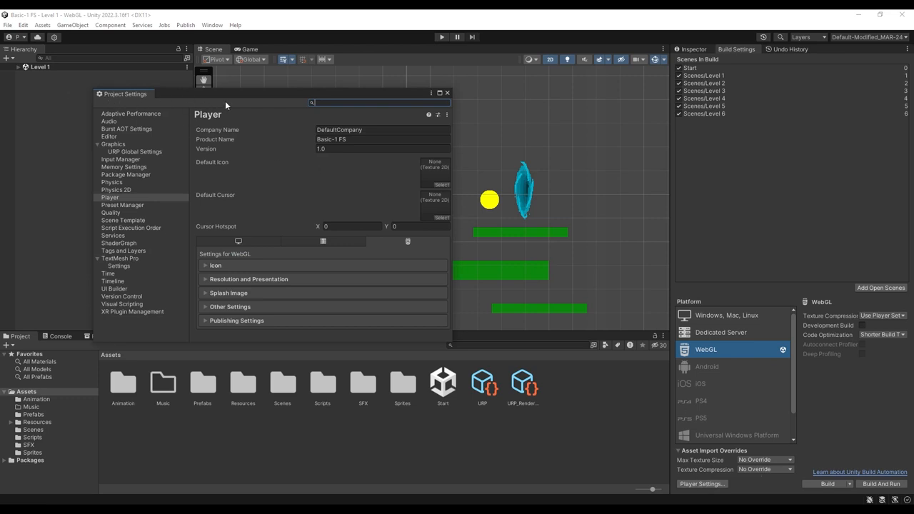
pyautogui.moveTo(208, 96); pyautogui.dragTo(348, 65)
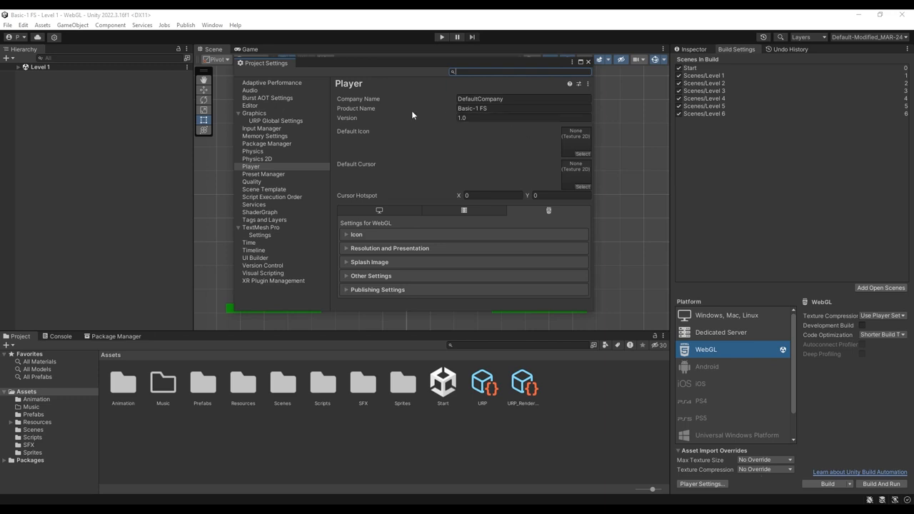
pyautogui.click(269, 116)
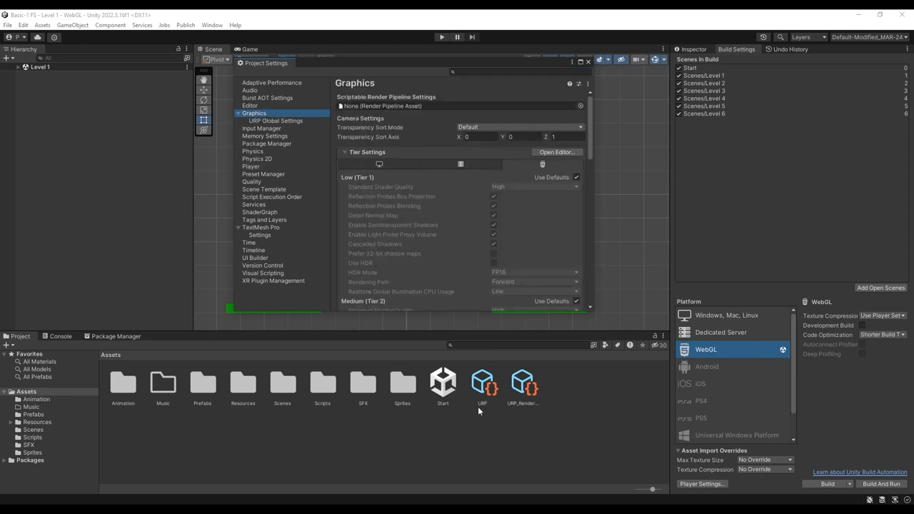
pyautogui.moveTo(487, 404); pyautogui.dragTo(414, 107)
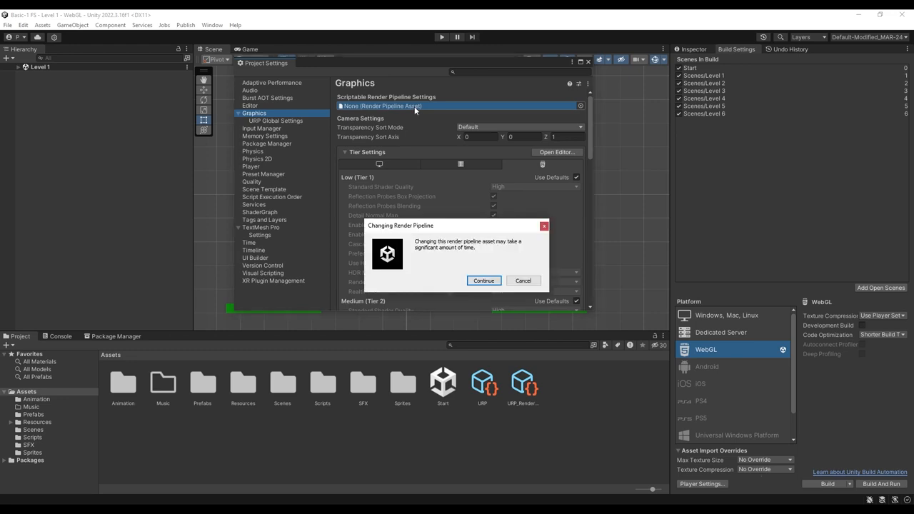
pyautogui.click(485, 281)
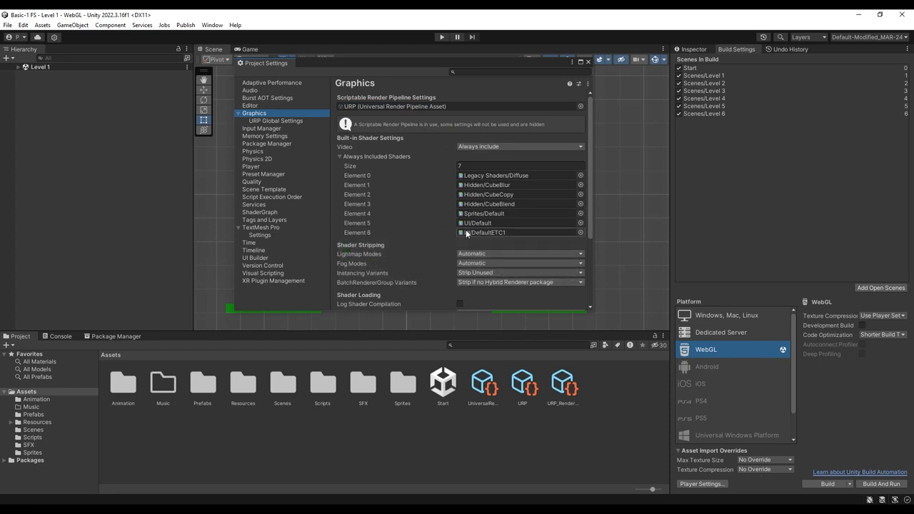
pyautogui.click(588, 62)
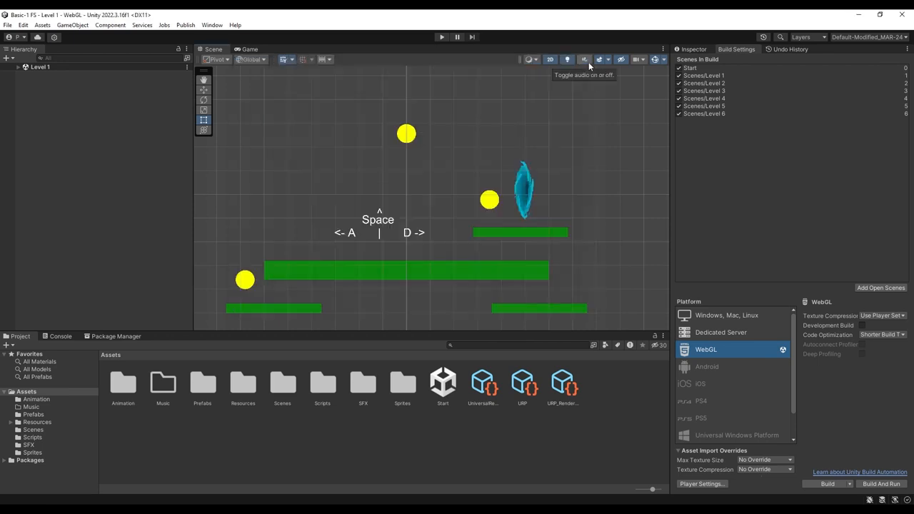
# Step: Inspect the properties of the Universal Render Pipeline global settings asset in the Assets folder
pyautogui.click(703, 49)
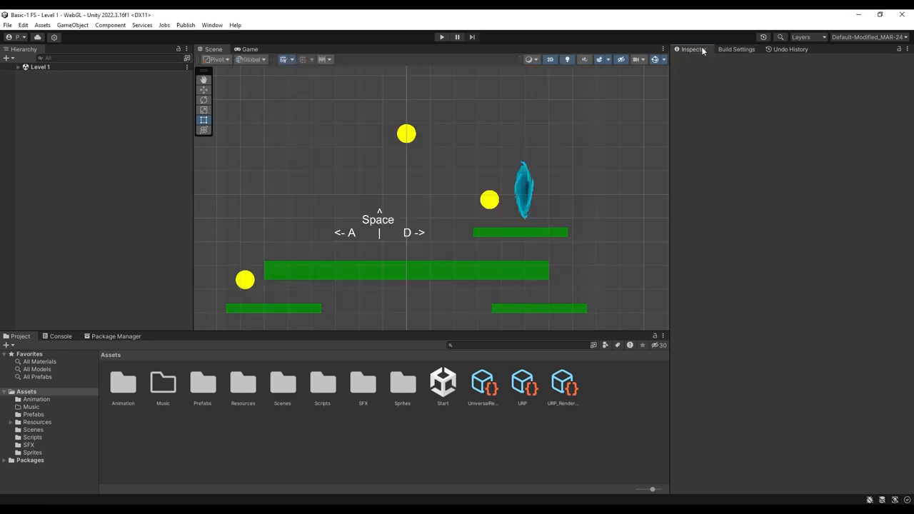
pyautogui.click(483, 386)
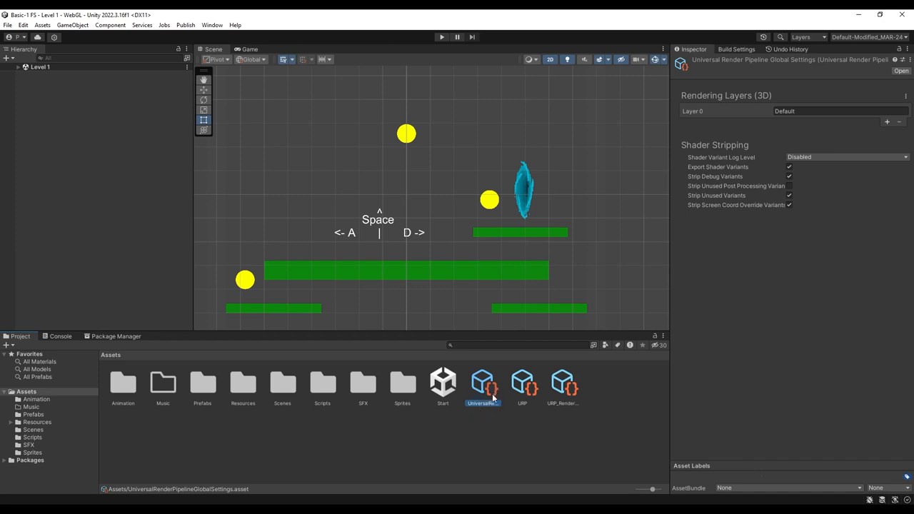
pyautogui.click(506, 433)
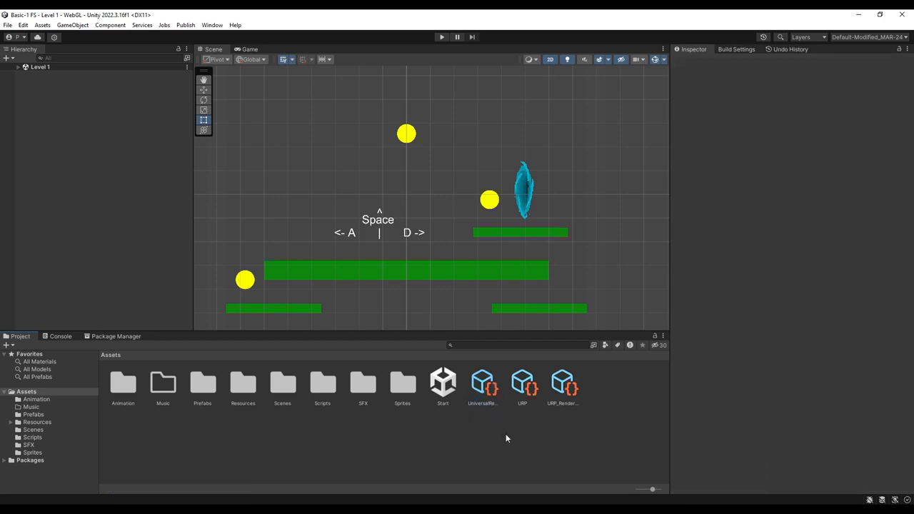
# Step: Expand the Level 1 scene's object list and add a Global Light 2D to the scene
pyautogui.click(18, 67)
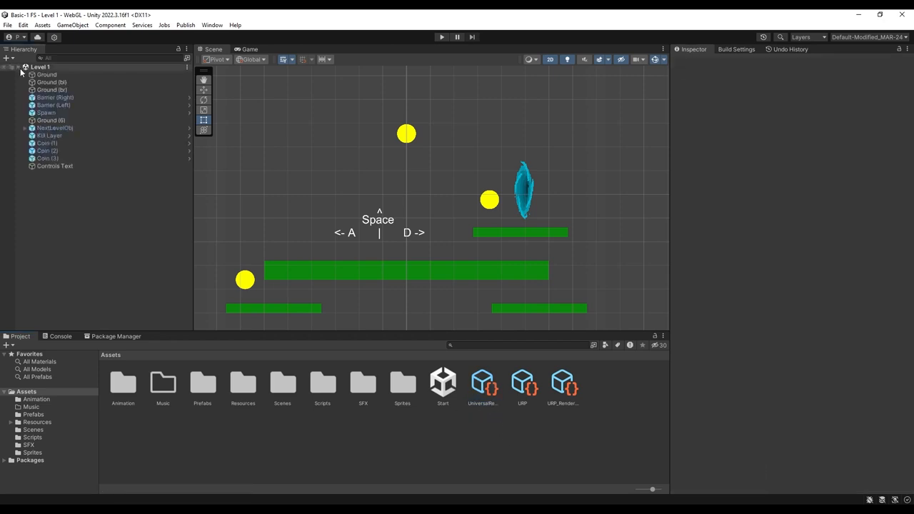
pyautogui.rightClick(99, 212)
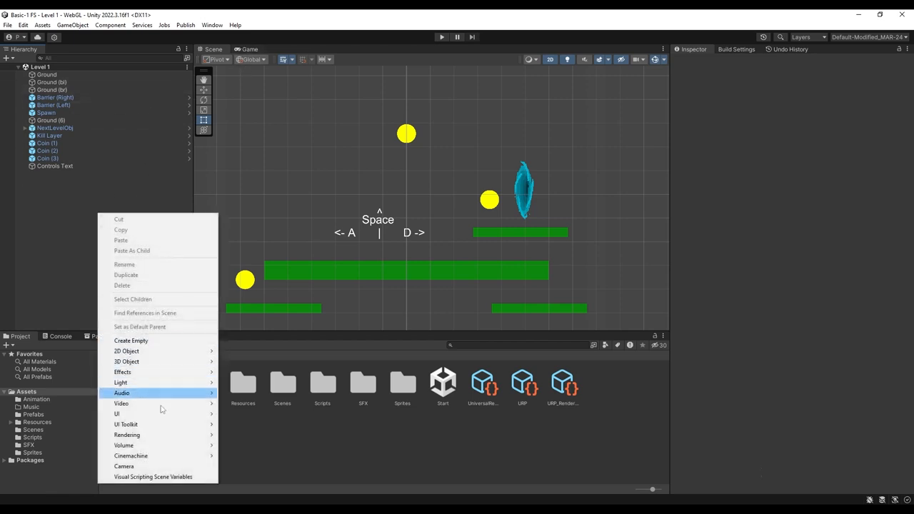
pyautogui.moveTo(146, 389)
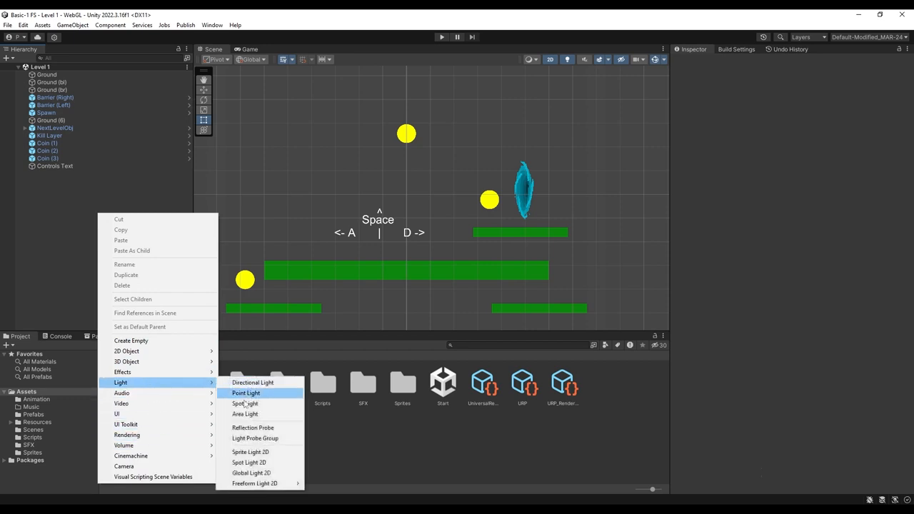
pyautogui.click(259, 474)
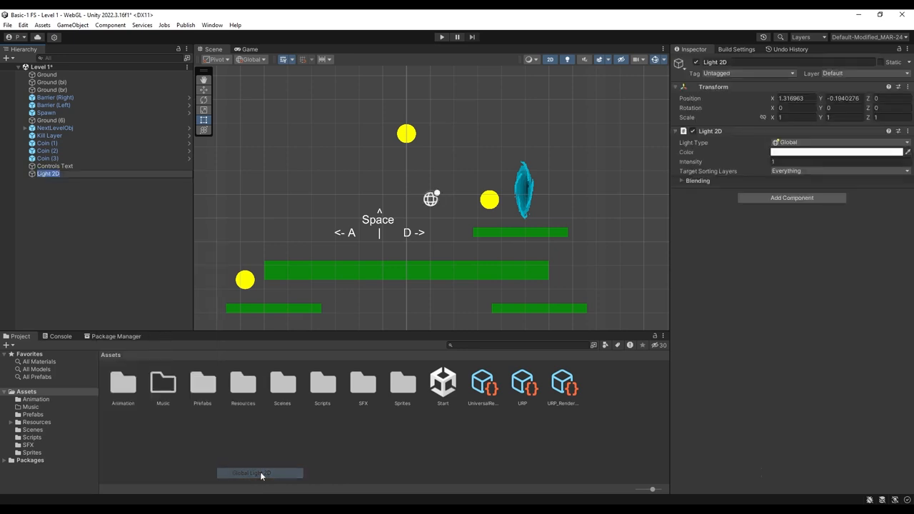
# Step: Try out different intensities on the global 2D light, then set its intensity to 1
pyautogui.moveTo(691, 163); pyautogui.dragTo(812, 160)
pyautogui.click(812, 160)
pyautogui.write('1')
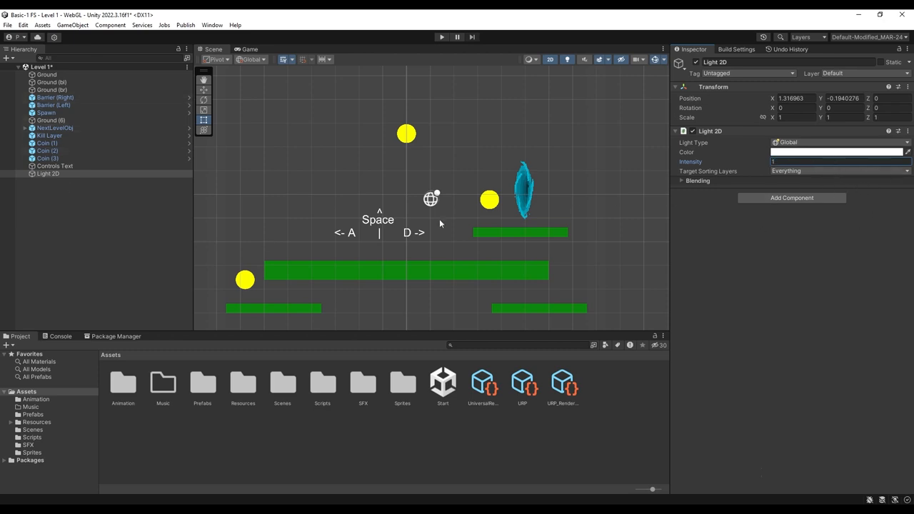
pyautogui.click(115, 209)
# Step: Assign the Sprite-Lit-Default material to Ground, Ground (bl), Ground (br) and Ground (6) together, toggling hidden package content in the material picker
pyautogui.click(67, 143)
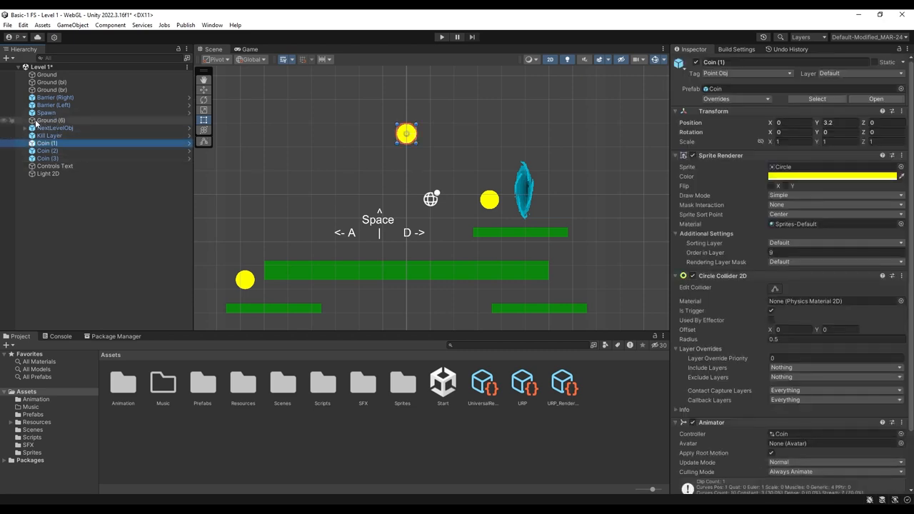
pyautogui.click(50, 120)
pyautogui.keyDown('ctrl'); pyautogui.click(50, 82); pyautogui.keyUp('ctrl')
pyautogui.keyDown('ctrl'); pyautogui.click(51, 89); pyautogui.keyUp('ctrl')
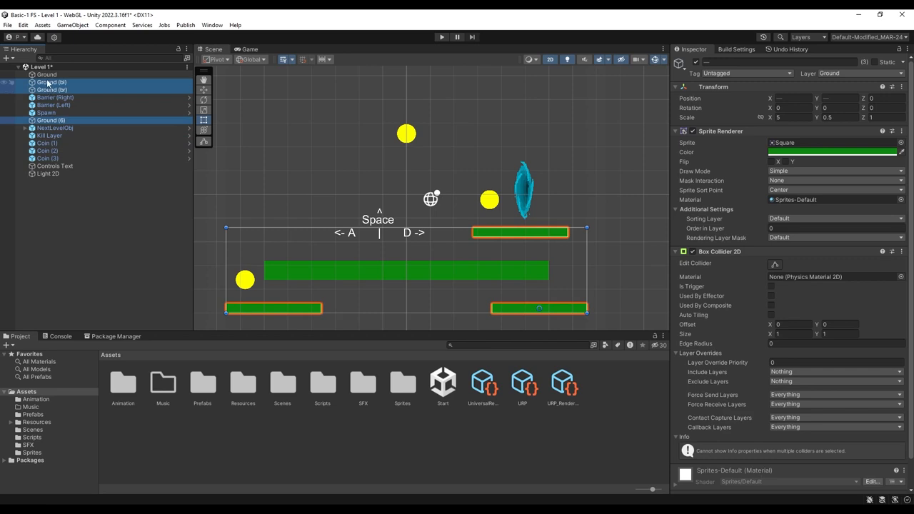
pyautogui.keyDown('ctrl'); pyautogui.click(46, 74); pyautogui.keyUp('ctrl')
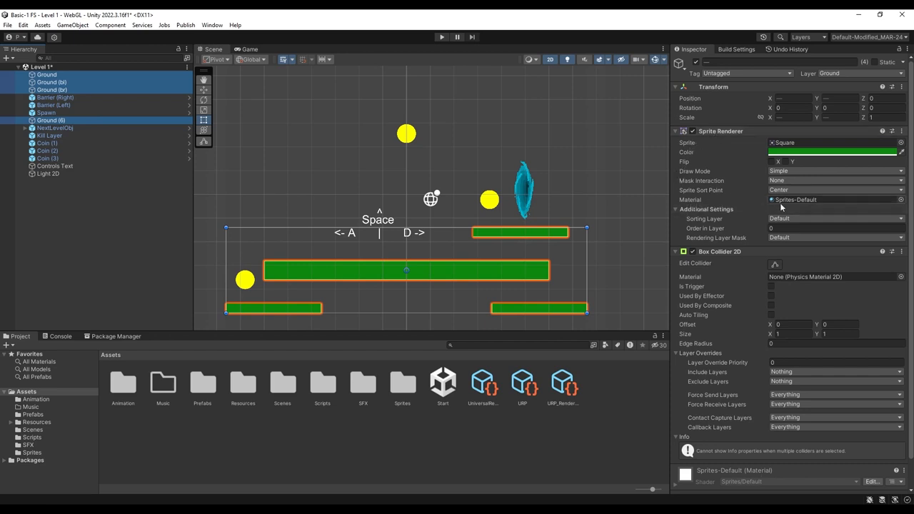
pyautogui.click(900, 199)
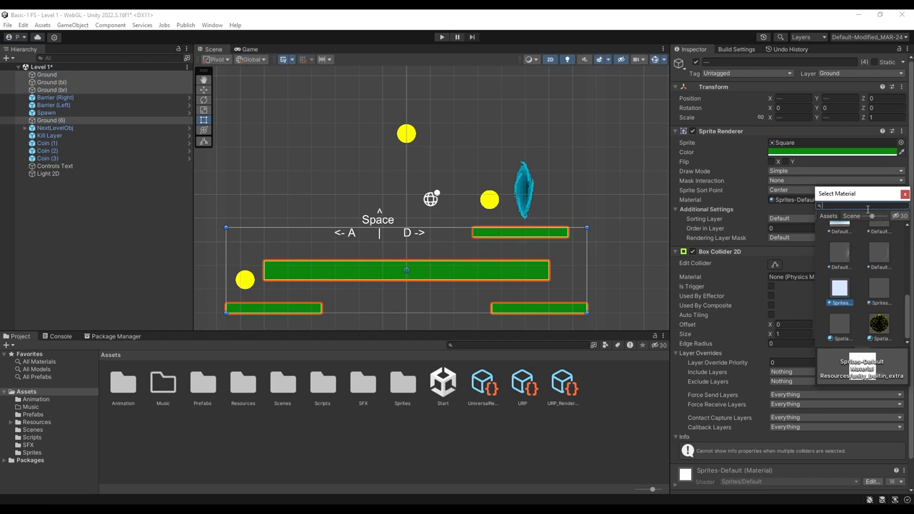
pyautogui.write('prite')
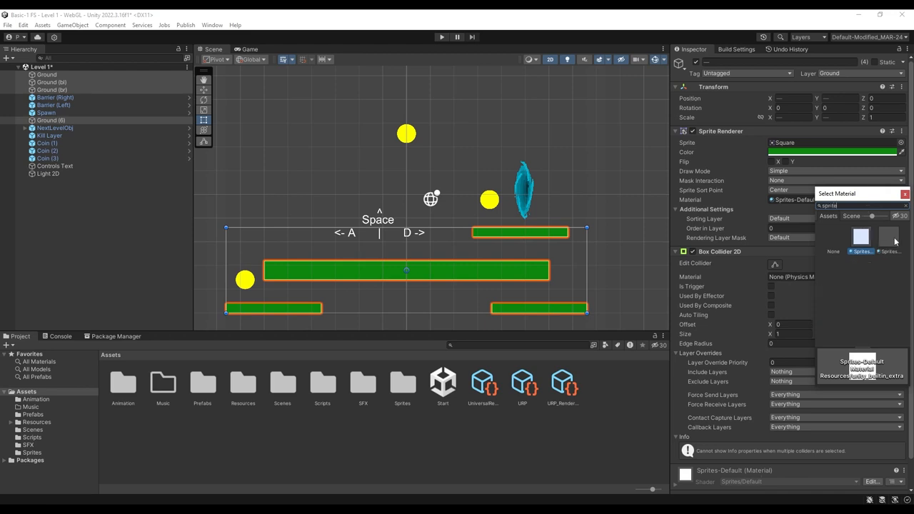
pyautogui.click(892, 240)
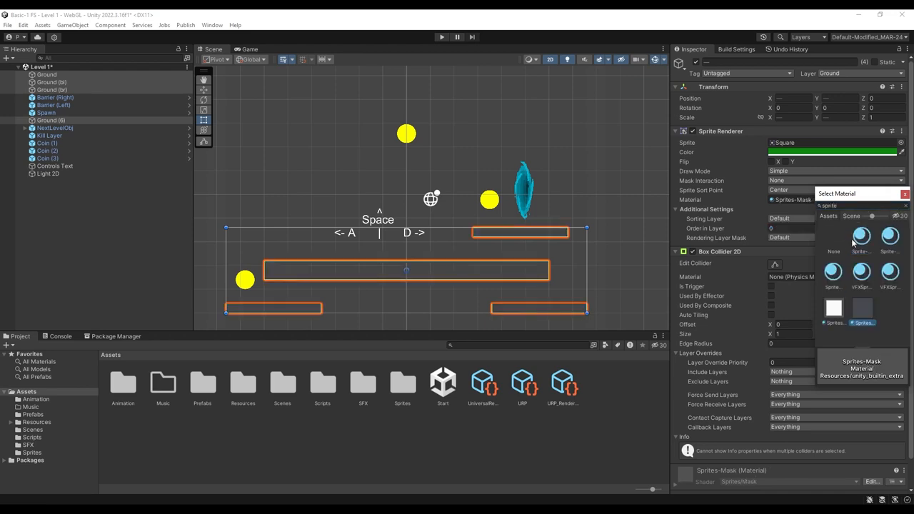
pyautogui.click(862, 239)
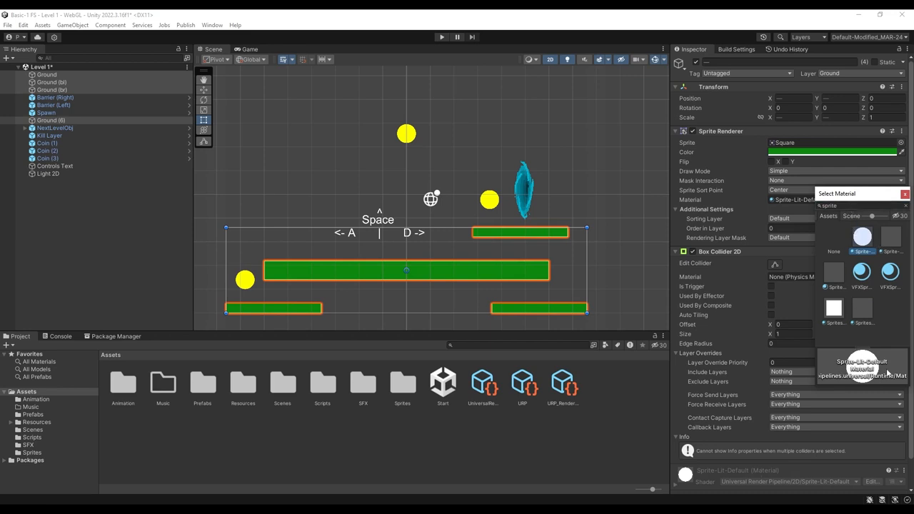
pyautogui.click(897, 217)
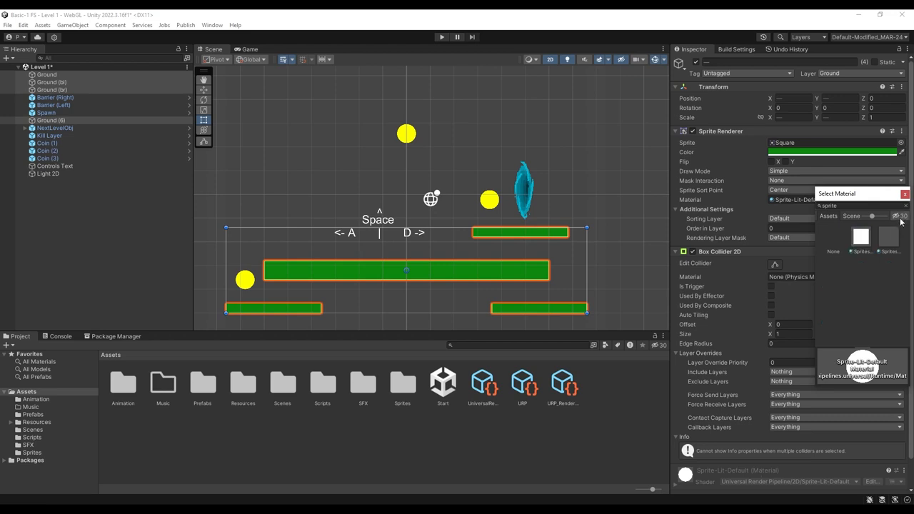
# Step: Close the material picker and try out other intensities on the global Light 2D, ending at 1
pyautogui.click(899, 217)
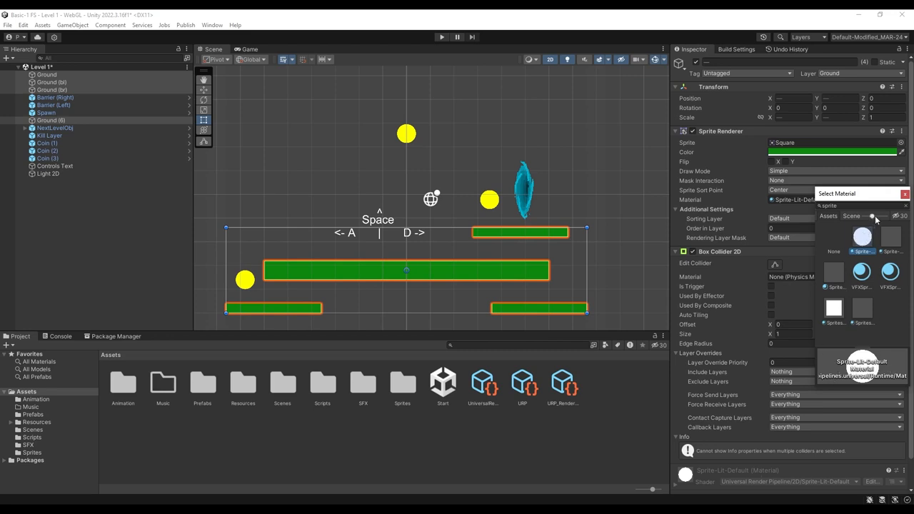
pyautogui.click(905, 194)
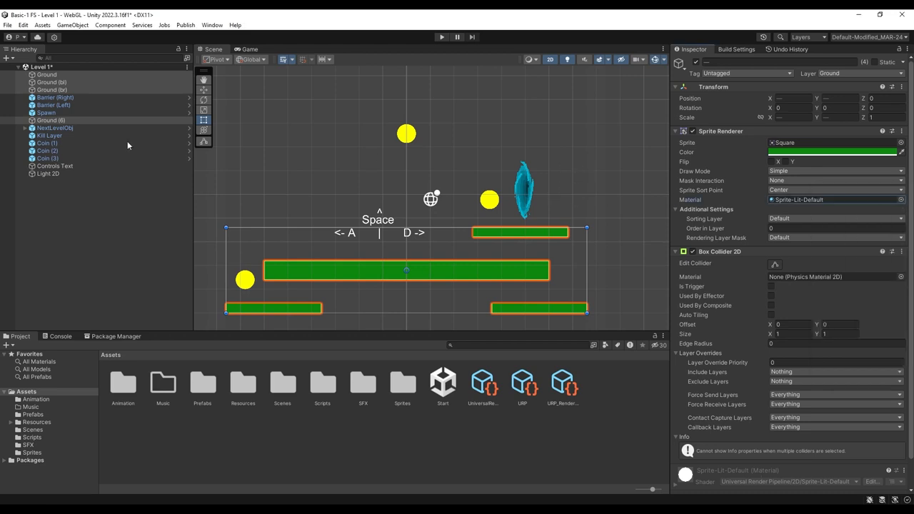
pyautogui.click(64, 174)
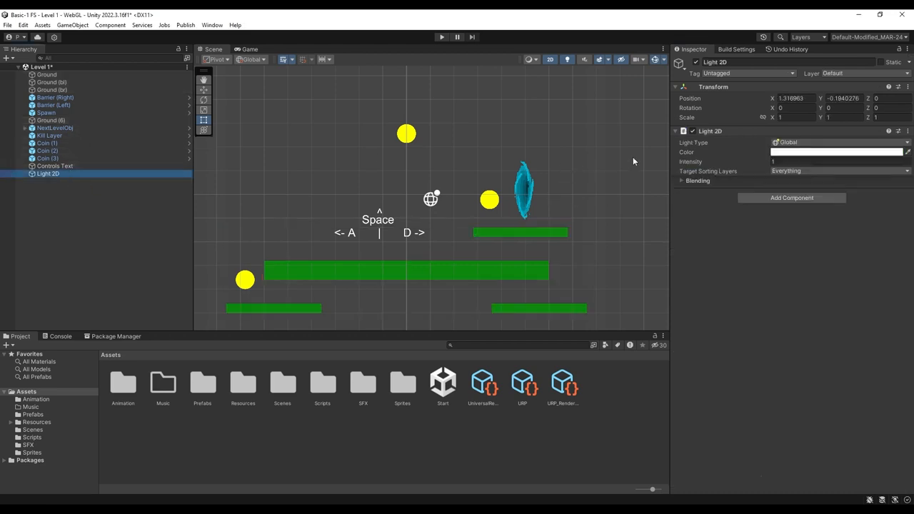
pyautogui.moveTo(680, 164)
pyautogui.mouseDown()
pyautogui.moveTo(656, 161)
pyautogui.moveTo(860, 169)
pyautogui.moveTo(649, 158)
pyautogui.moveTo(666, 159)
pyautogui.mouseUp()
pyautogui.write('1')
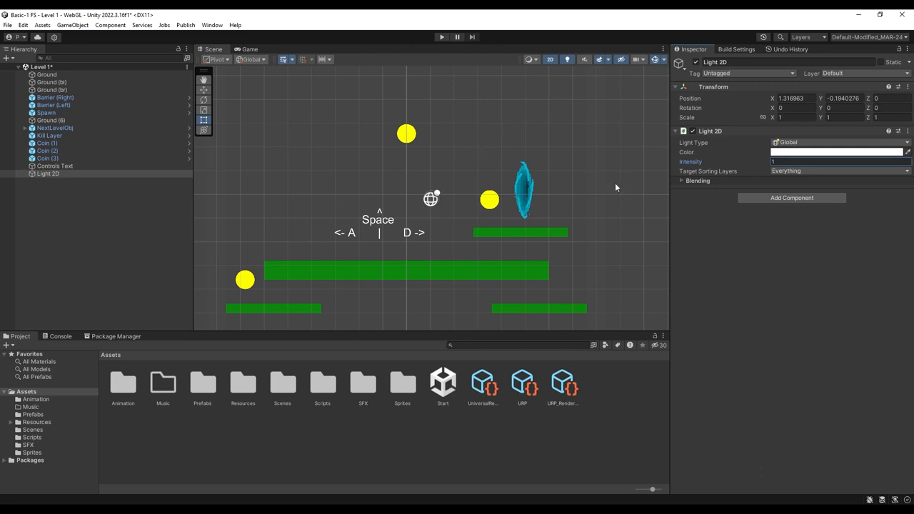
# Step: Assign the Sprite-Lit-Default material to the Barrier, Coin, Ground, Kill Layer, NextLevelObj and Player prefabs together
pyautogui.click(204, 384)
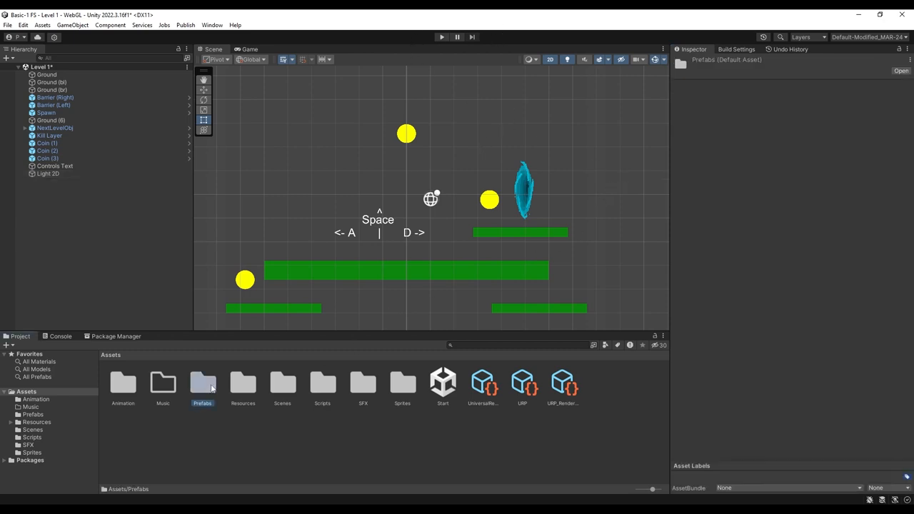
pyautogui.doubleClick(211, 388)
pyautogui.click(203, 384)
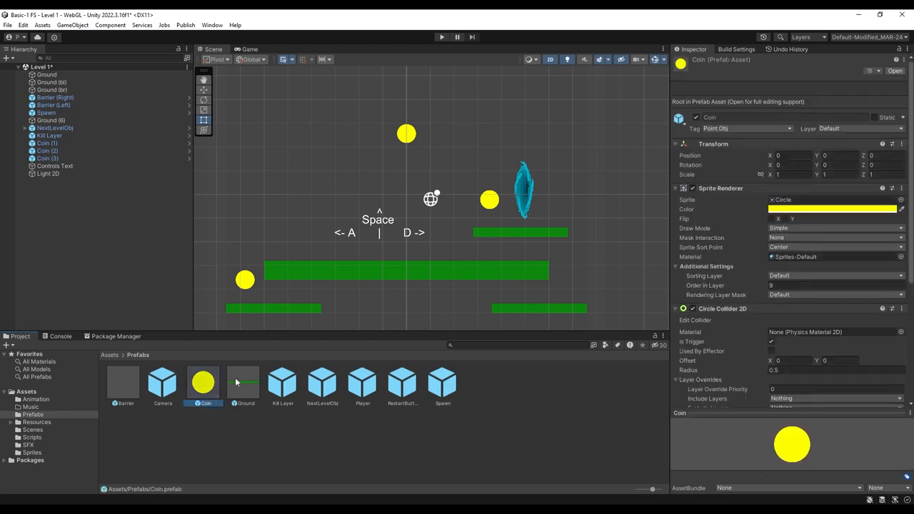
pyautogui.keyDown('ctrl'); pyautogui.click(247, 387); pyautogui.keyUp('ctrl')
pyautogui.keyDown('ctrl'); pyautogui.click(288, 387); pyautogui.keyUp('ctrl')
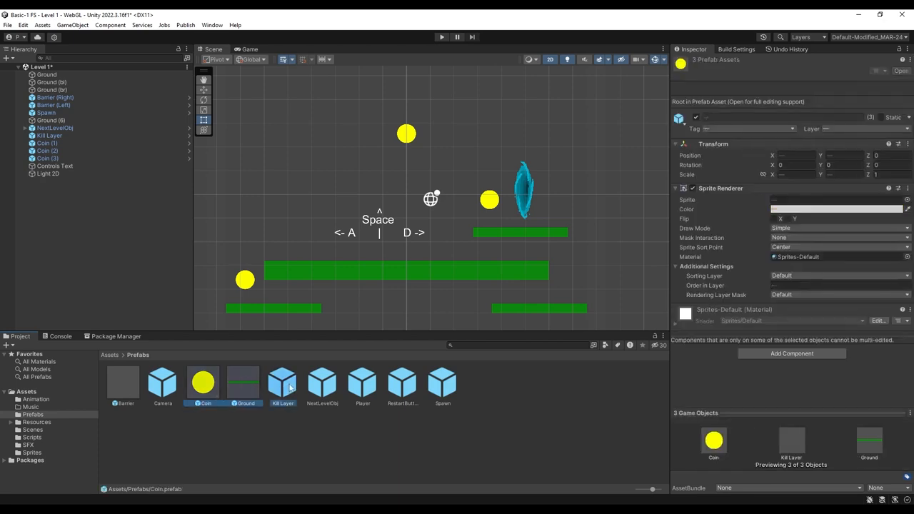
pyautogui.keyDown('ctrl'); pyautogui.click(439, 388); pyautogui.keyUp('ctrl')
pyautogui.keyDown('ctrl'); pyautogui.click(439, 387); pyautogui.keyUp('ctrl')
pyautogui.keyDown('ctrl'); pyautogui.click(401, 387); pyautogui.keyUp('ctrl')
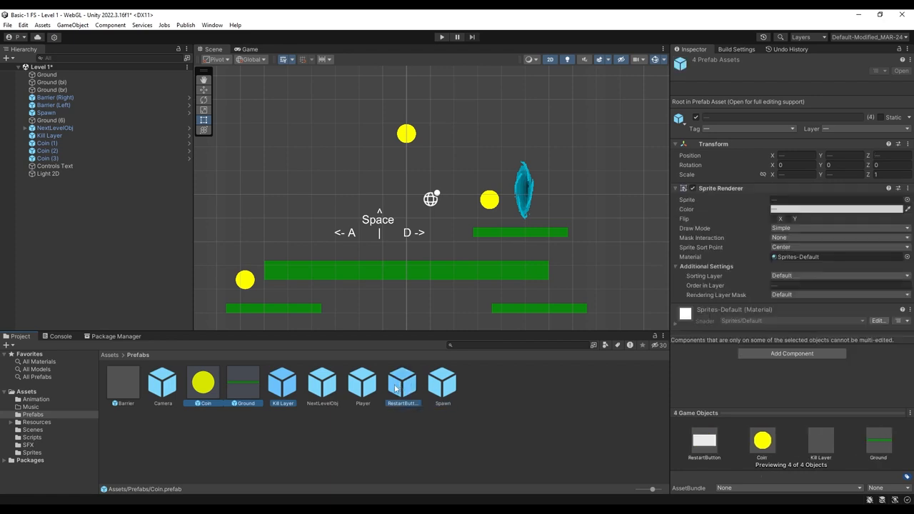
pyautogui.keyDown('ctrl'); pyautogui.click(396, 387); pyautogui.keyUp('ctrl')
pyautogui.keyDown('ctrl'); pyautogui.click(358, 390); pyautogui.keyUp('ctrl')
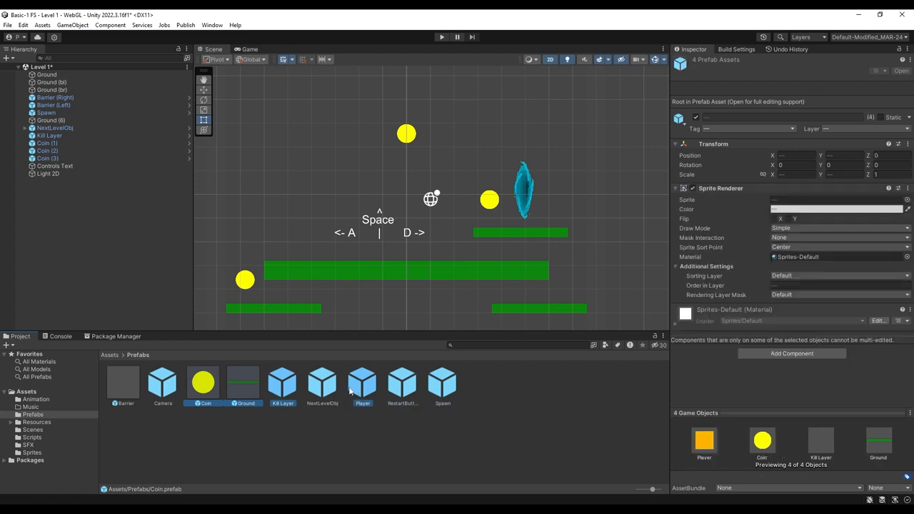
pyautogui.keyDown('ctrl'); pyautogui.click(333, 391); pyautogui.keyUp('ctrl')
pyautogui.keyDown('ctrl'); pyautogui.click(123, 385); pyautogui.keyUp('ctrl')
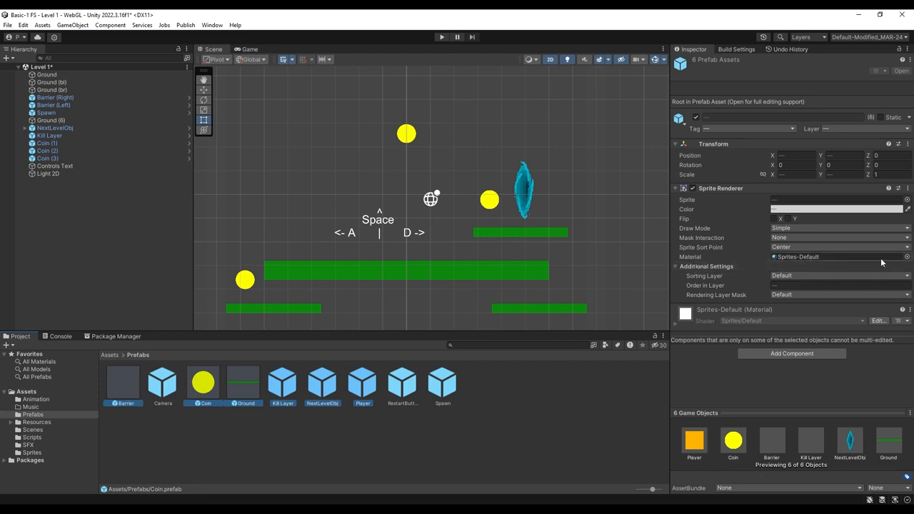
pyautogui.click(905, 258)
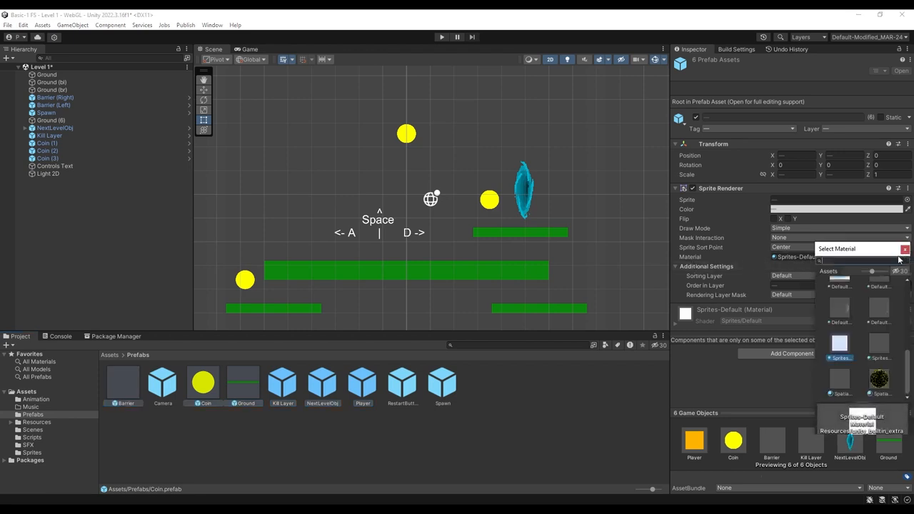
pyautogui.click(900, 272)
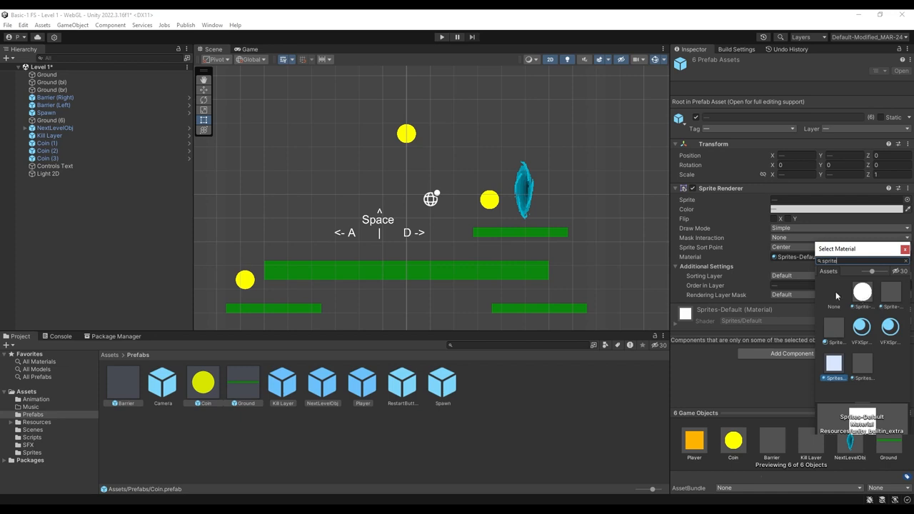
pyautogui.click(860, 293)
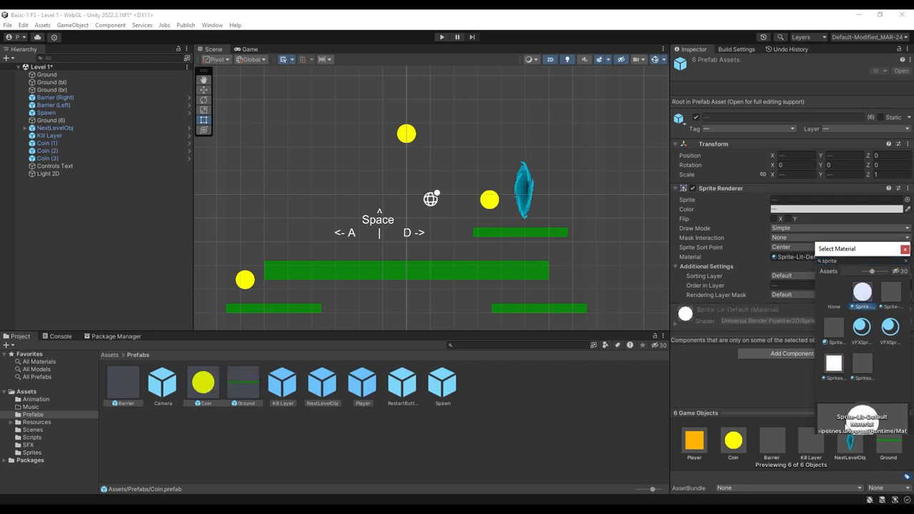
pyautogui.click(904, 249)
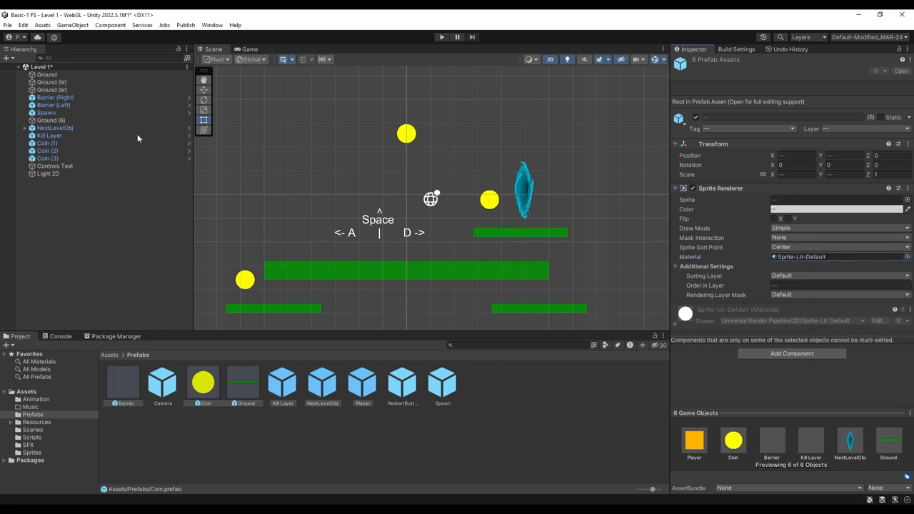
# Step: Try a negative intensity on the global Light 2D in Level 1, then set its intensity to 0.8
pyautogui.click(55, 174)
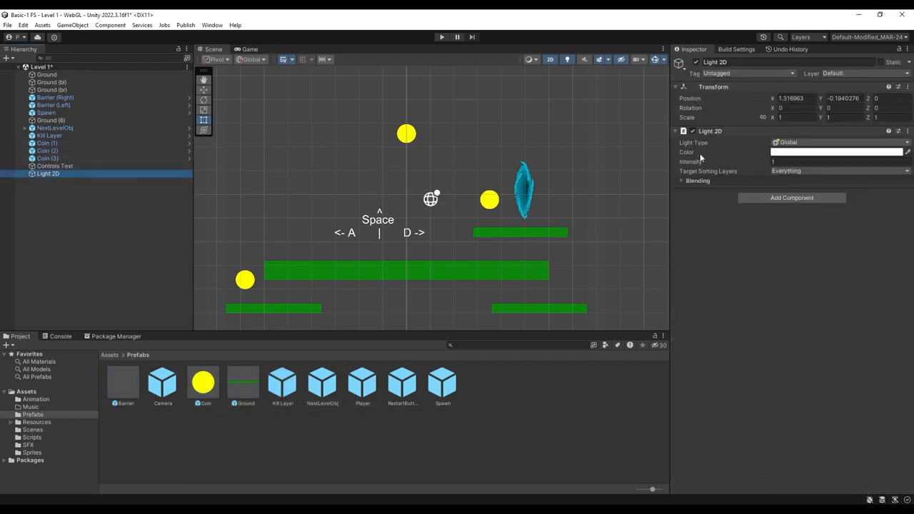
pyautogui.moveTo(690, 162); pyautogui.dragTo(804, 159)
pyautogui.write('-2')
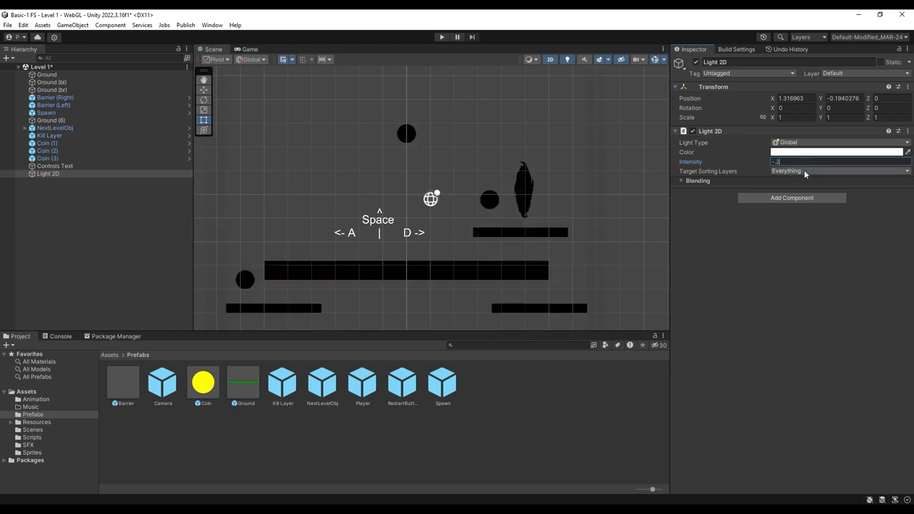
pyautogui.press('BackSpace')
pyautogui.write('0.8')
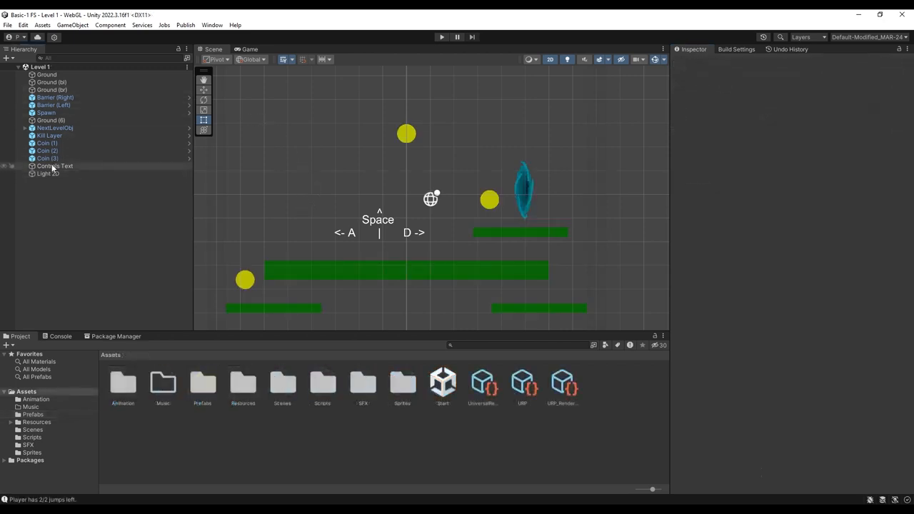
# Step: Open the Start scene and add a Spot Light 2D with intensity 2 as a child of Player
pyautogui.doubleClick(442, 404)
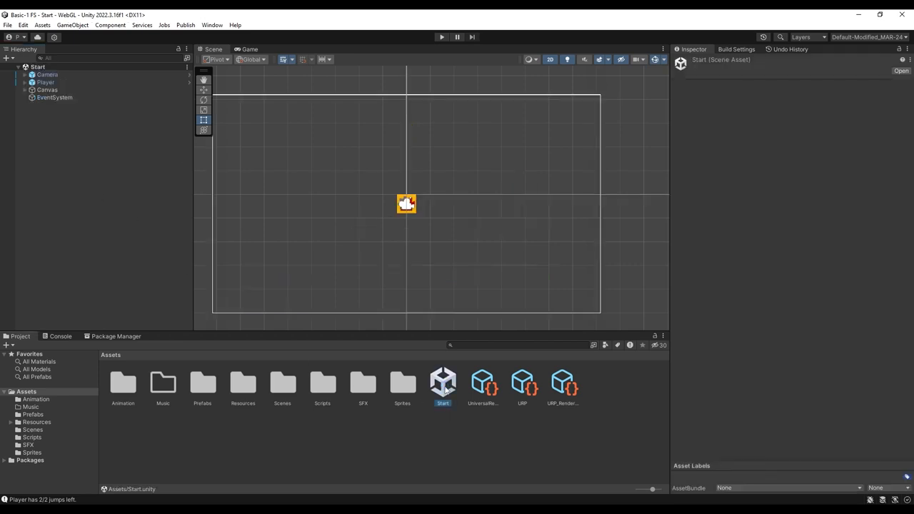
pyautogui.click(24, 82)
pyautogui.rightClick(58, 82)
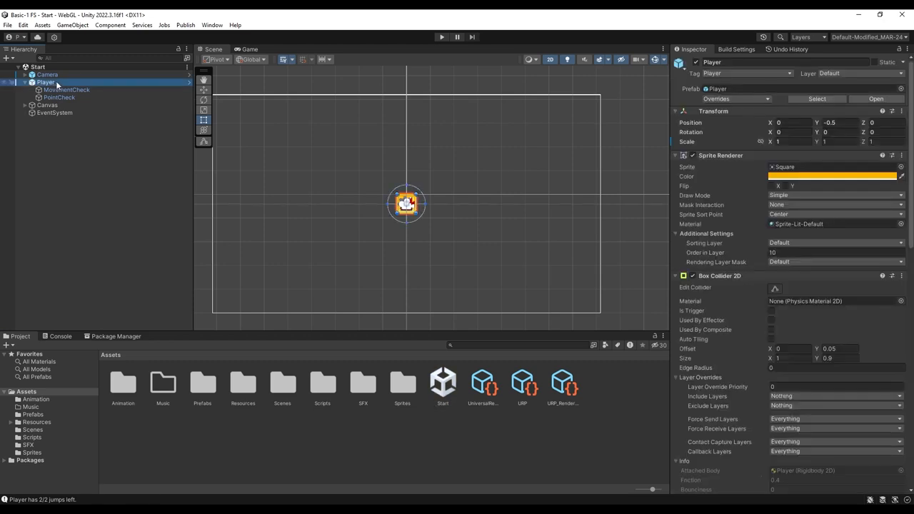
pyautogui.moveTo(127, 277)
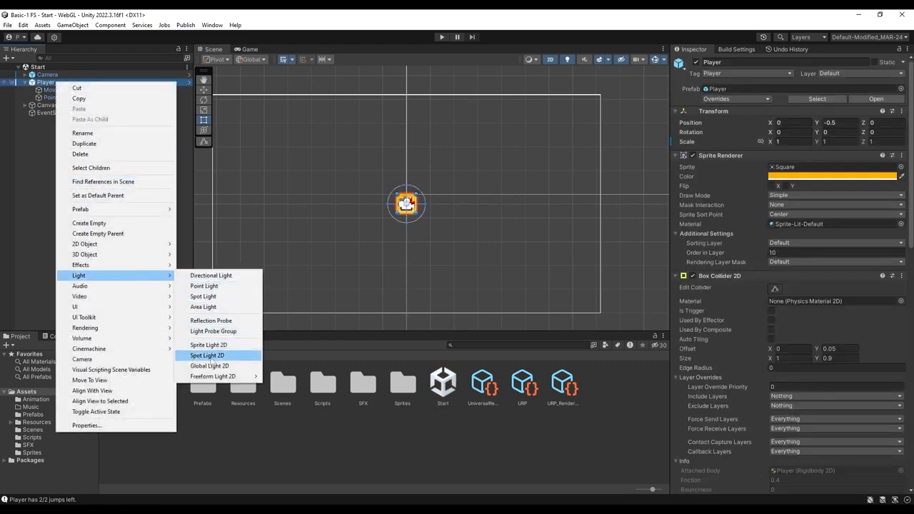
pyautogui.click(244, 357)
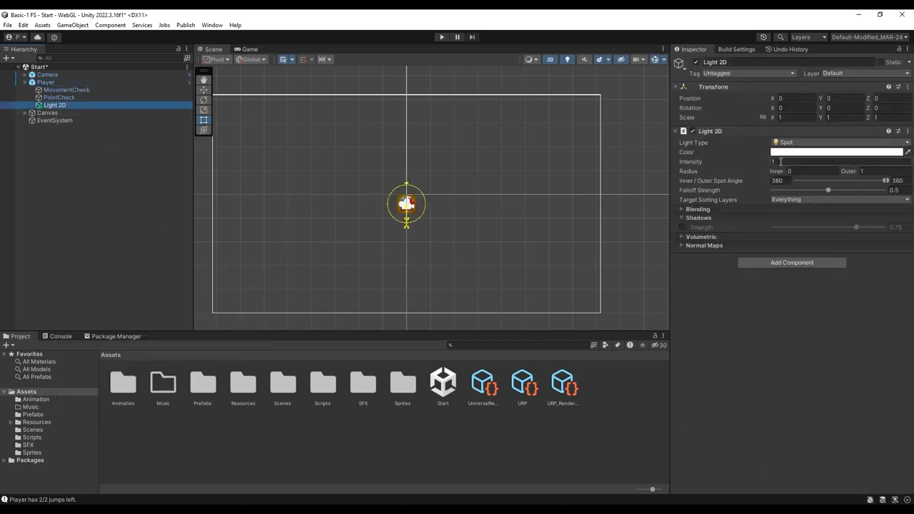
pyautogui.moveTo(701, 162); pyautogui.dragTo(792, 162)
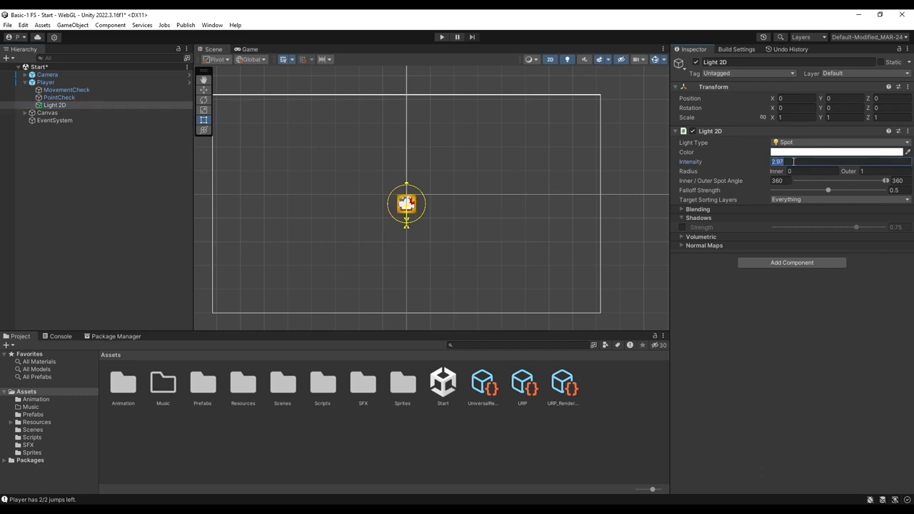
pyautogui.write('2')
# Step: Run the game and move the player back and forth in Level 1 to check its spot light
pyautogui.click(442, 36)
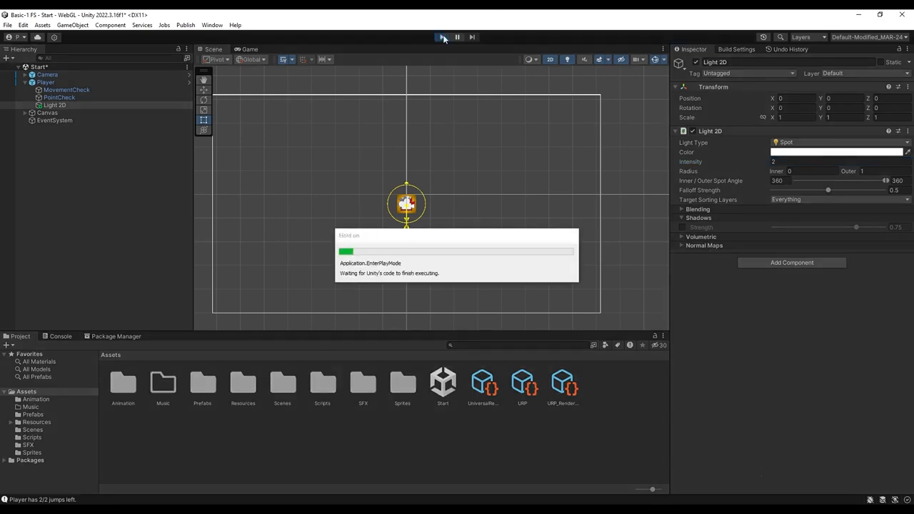
pyautogui.click(471, 183)
pyautogui.press('d')
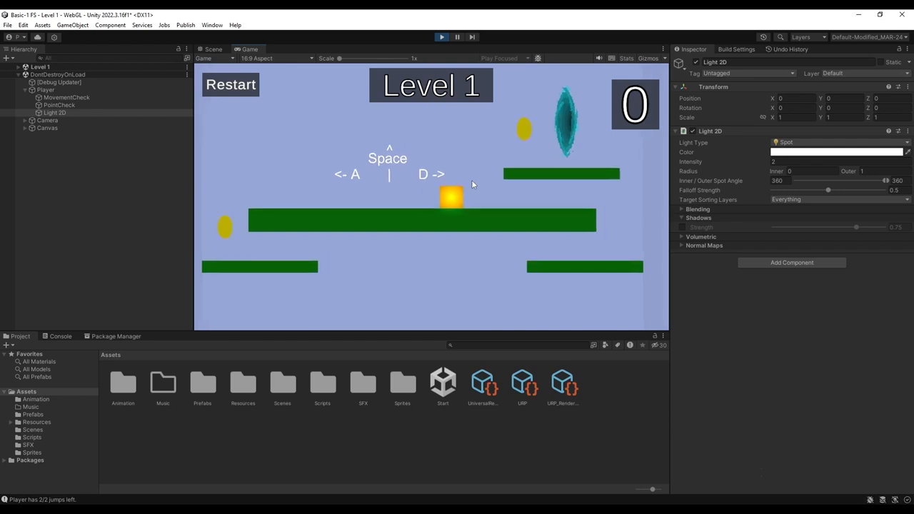
pyautogui.press('a')
pyautogui.press('d')
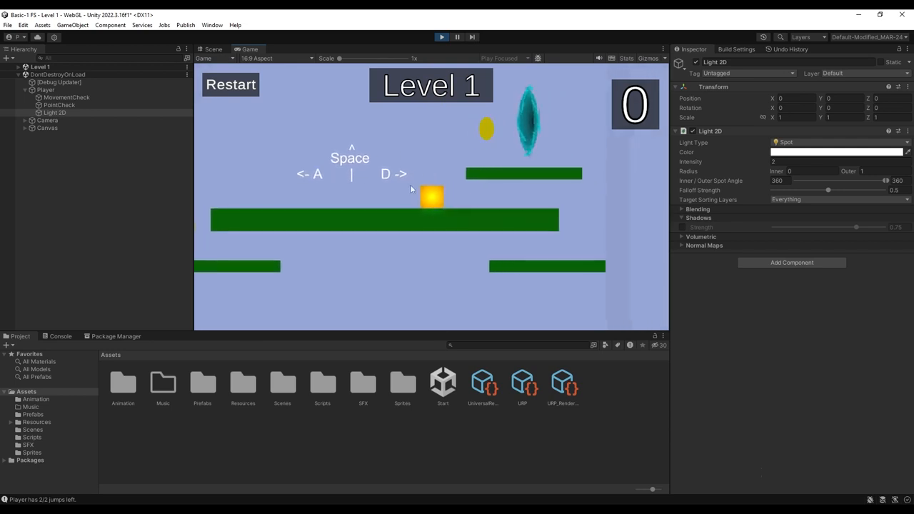
pyautogui.press('a')
pyautogui.press('d')
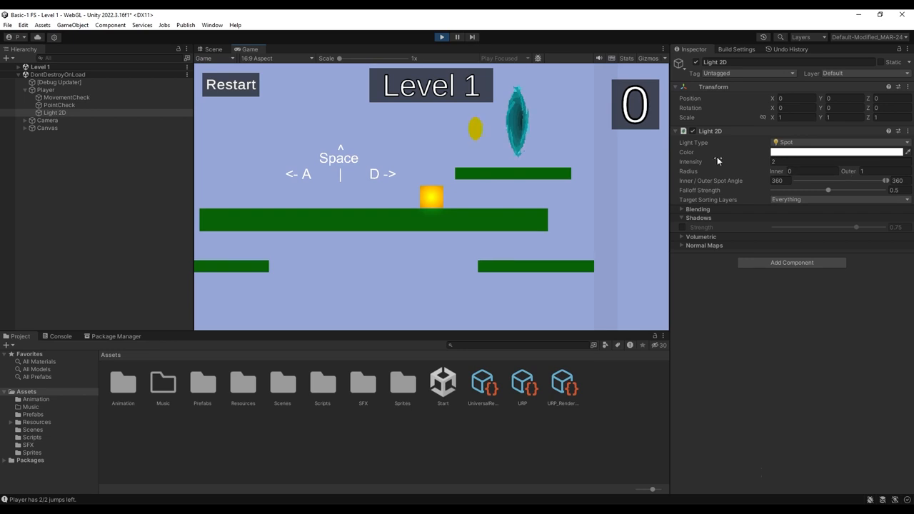
# Step: While the game runs, set the player spot light's intensity to 5, outer radius to 4 and falloff strength to 0.75
pyautogui.moveTo(848, 173); pyautogui.dragTo(874, 170)
pyautogui.moveTo(828, 189)
pyautogui.mouseDown()
pyautogui.moveTo(872, 193)
pyautogui.moveTo(776, 191)
pyautogui.moveTo(812, 191)
pyautogui.mouseUp()
pyautogui.moveTo(689, 162); pyautogui.dragTo(719, 168)
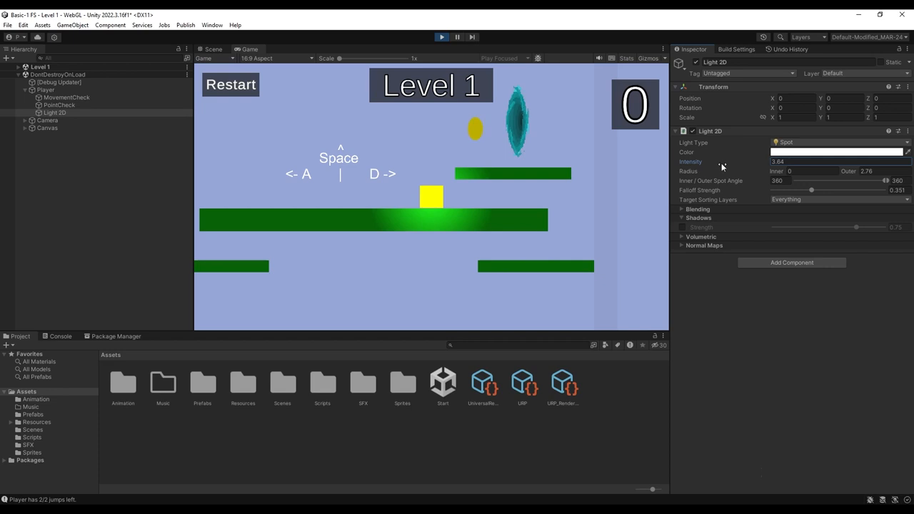
pyautogui.click(786, 162)
pyautogui.write('5')
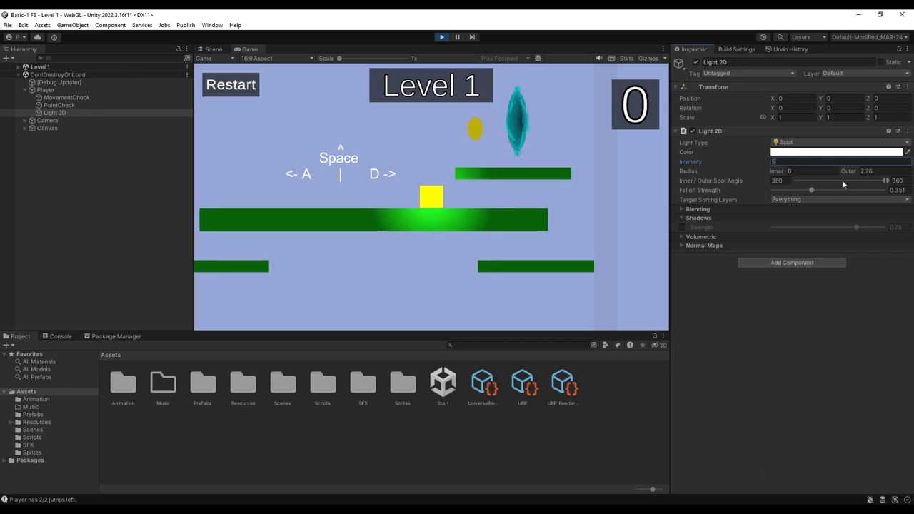
pyautogui.moveTo(845, 171); pyautogui.dragTo(865, 172)
pyautogui.click(873, 170)
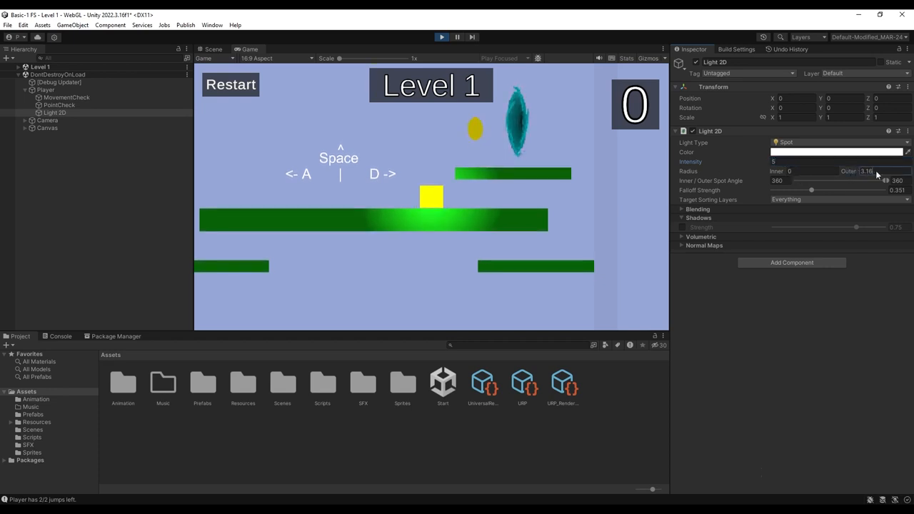
pyautogui.write('4')
pyautogui.moveTo(808, 189); pyautogui.dragTo(860, 190)
pyautogui.click(900, 190)
pyautogui.write('0.75')
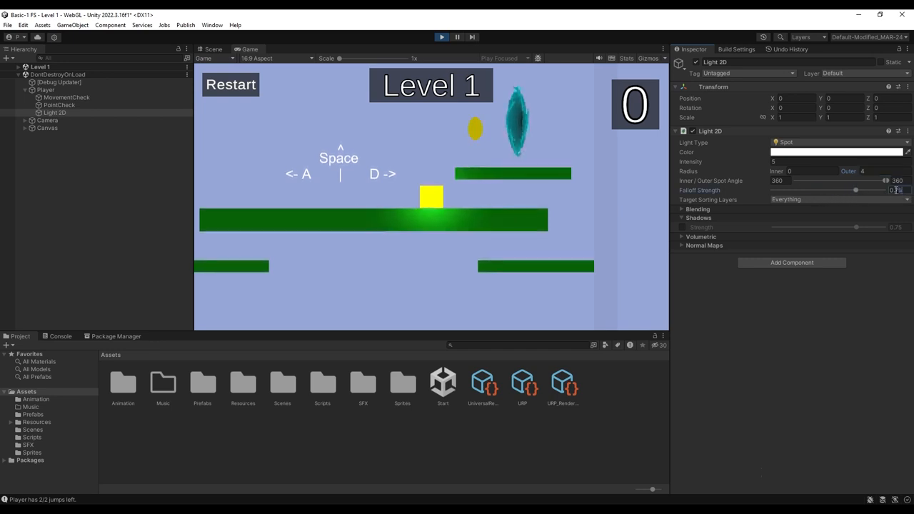
# Step: Move and jump the player around Level 1, collecting coins, to examine the adjusted light on the platforms
pyautogui.click(455, 211)
pyautogui.press('a')
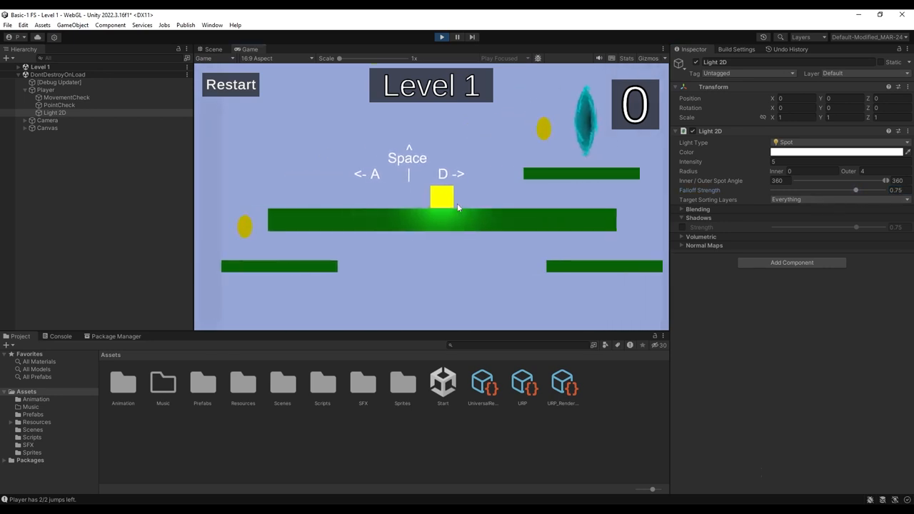
pyautogui.press('d')
pyautogui.press('space')
pyautogui.press('a')
pyautogui.press('d')
pyautogui.press('space')
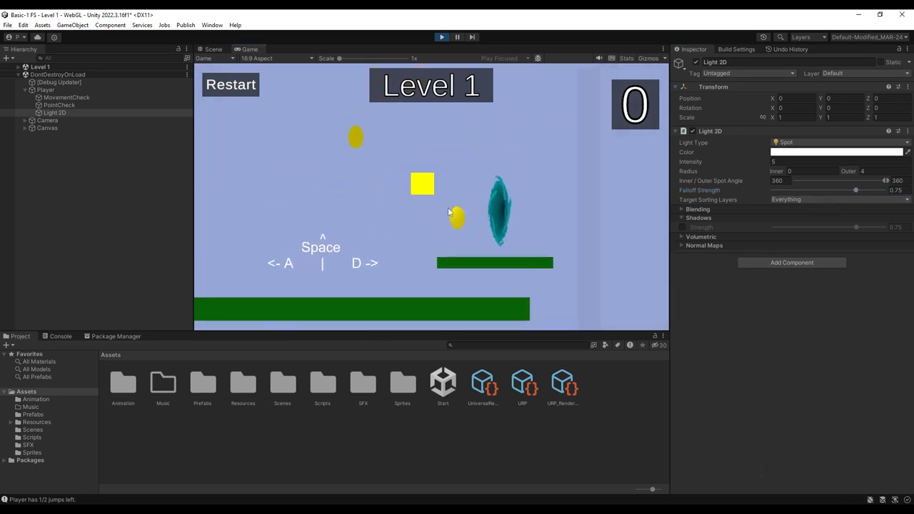
pyautogui.press('space')
pyautogui.press('a')
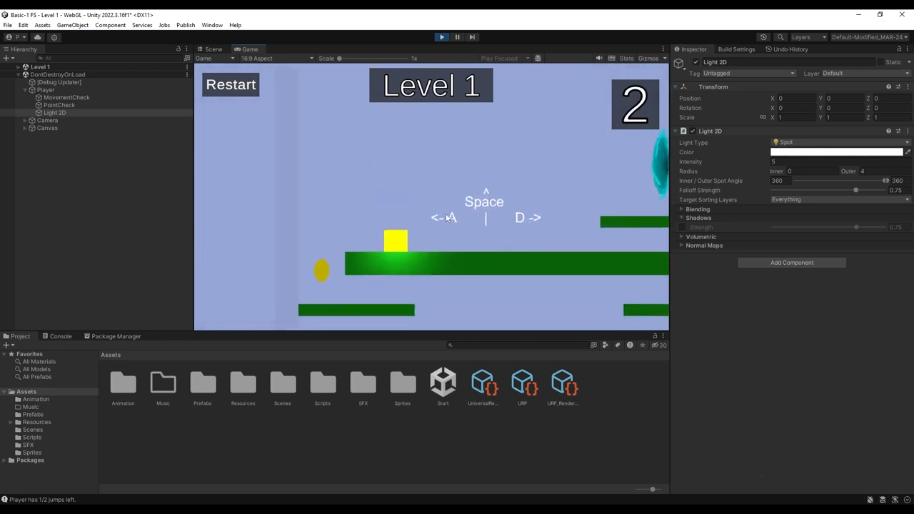
pyautogui.press('a')
pyautogui.press('space')
pyautogui.press('d')
pyautogui.press('a')
pyautogui.press('d')
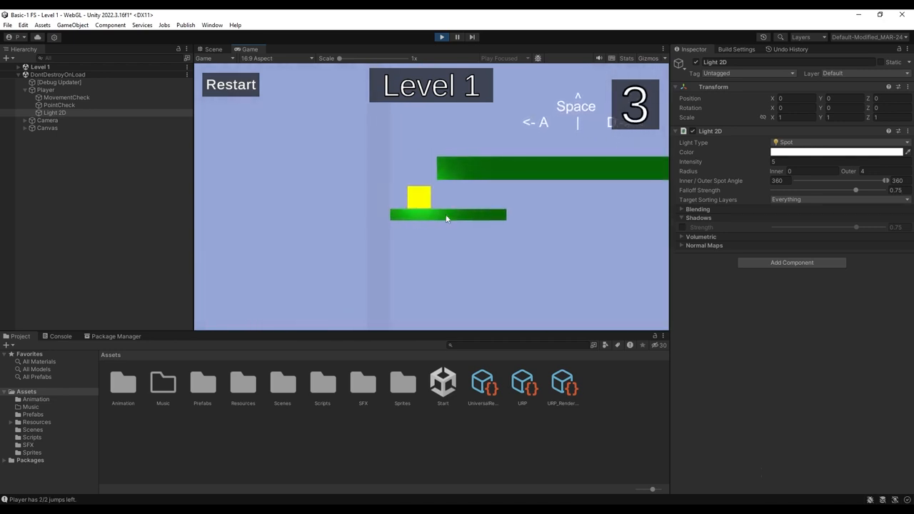
pyautogui.press('space')
pyautogui.press('a')
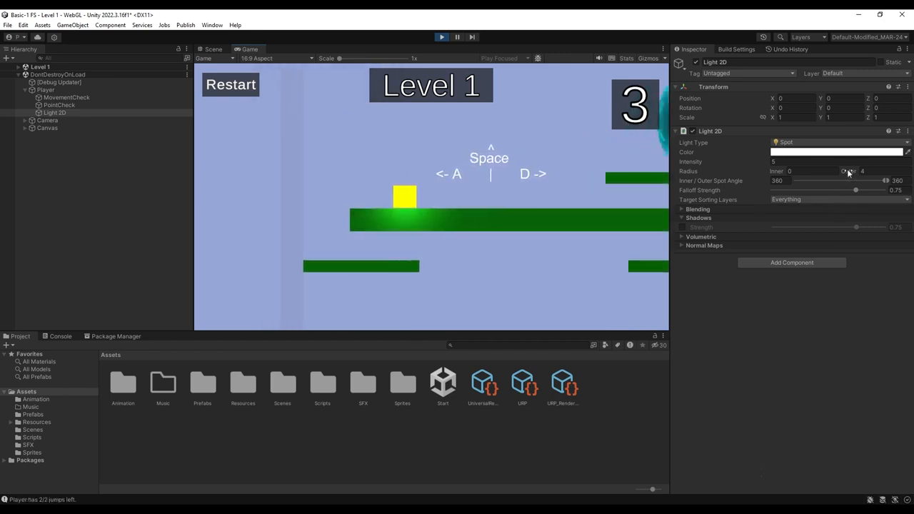
# Step: While the game runs, set the player spot light's outer radius to 5 and move the player around Level 1 to check it
pyautogui.moveTo(848, 172); pyautogui.dragTo(860, 172)
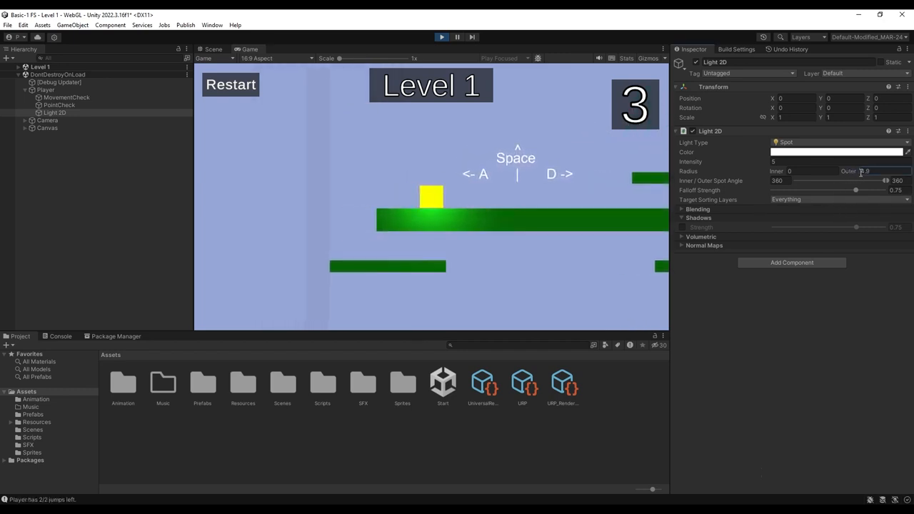
pyautogui.click(606, 201)
pyautogui.press('a')
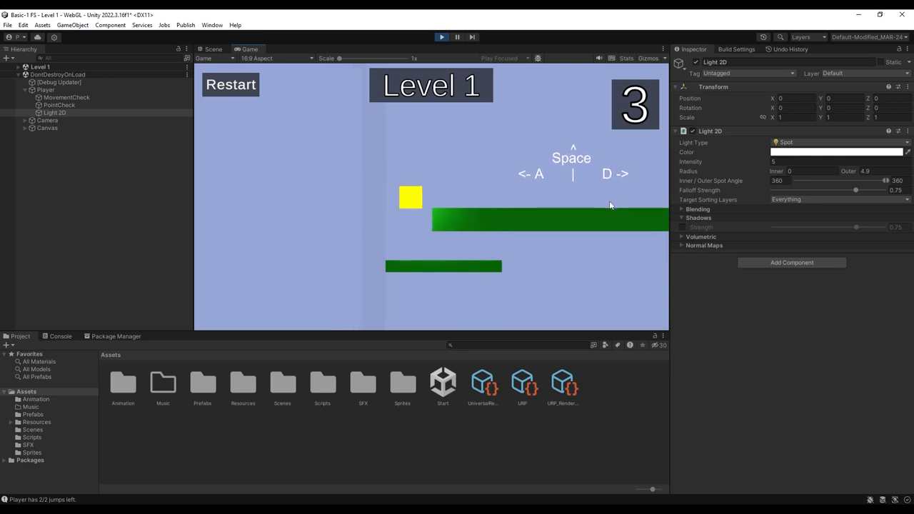
pyautogui.press('d')
pyautogui.press('space')
pyautogui.click(880, 172)
pyautogui.write('5')
pyautogui.click(512, 184)
pyautogui.press('d')
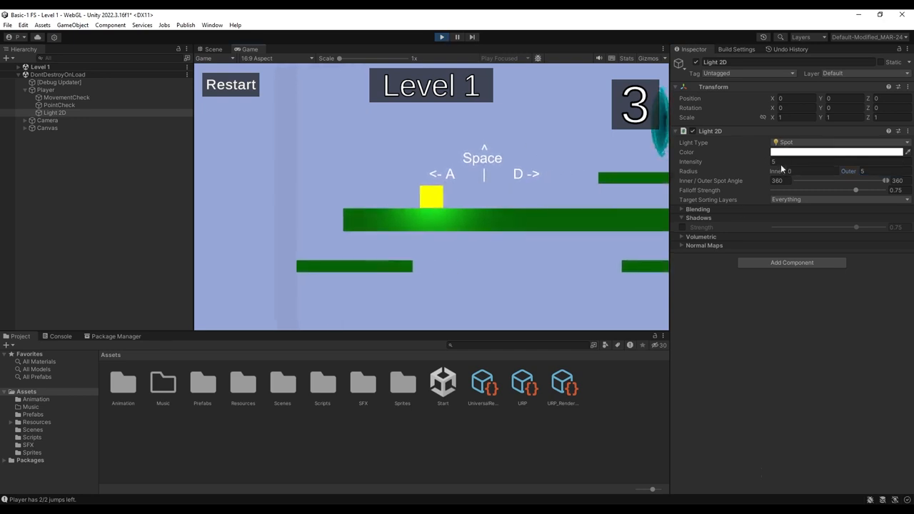
# Step: Copy the running player's Light 2D component, stop the game, paste its values onto the Start scene's player light and save
pyautogui.rightClick(726, 133)
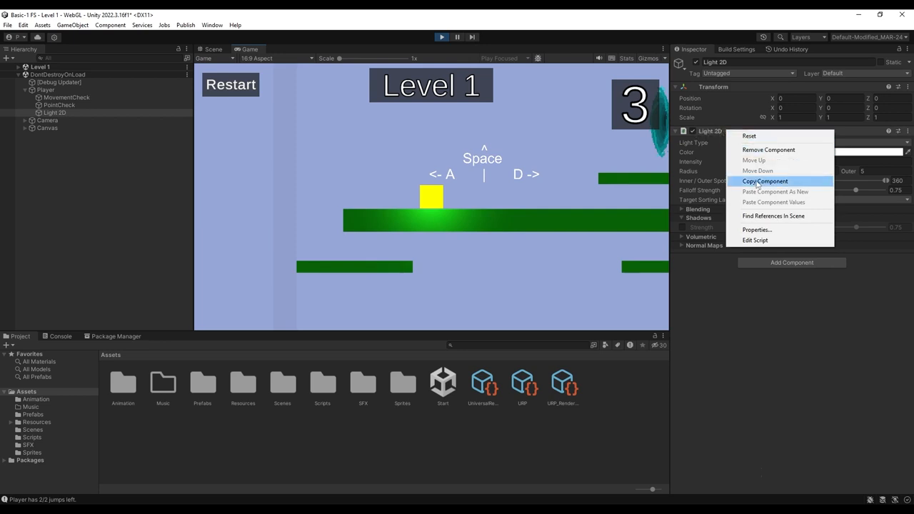
pyautogui.click(800, 183)
pyautogui.click(440, 37)
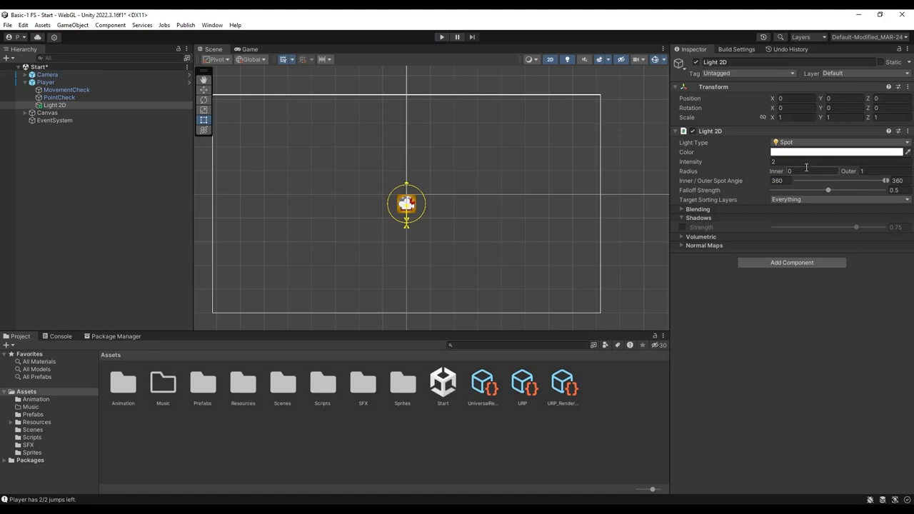
pyautogui.rightClick(731, 133)
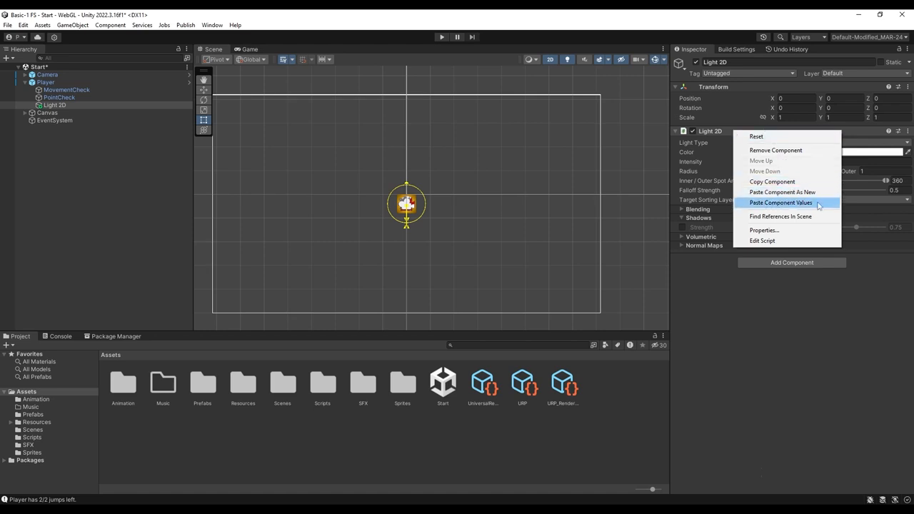
pyautogui.click(815, 204)
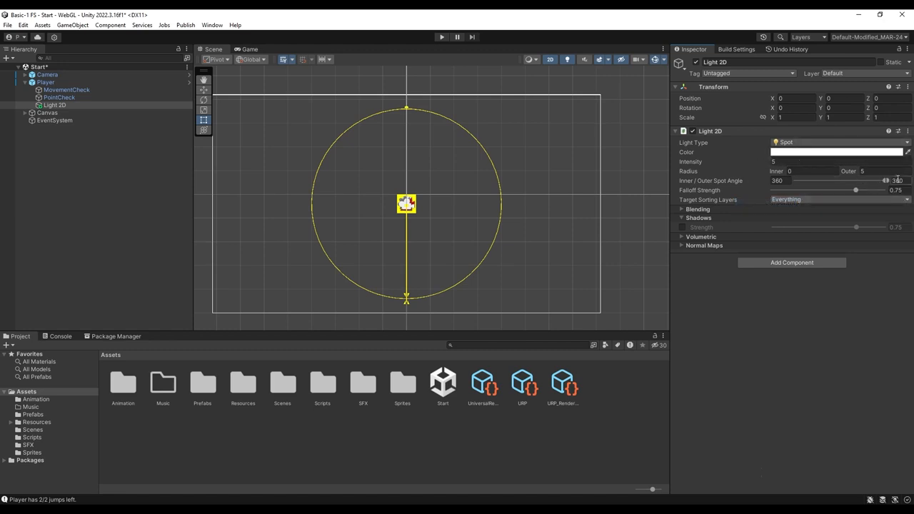
pyautogui.hotkey('ctrl', 's')
pyautogui.click(682, 218)
pyautogui.click(682, 217)
pyautogui.click(681, 227)
# Step: Open the Level 1 scene and add a Shadow Caster 2D component to its four ground platforms, three coins and portal
pyautogui.doubleClick(276, 386)
pyautogui.doubleClick(123, 383)
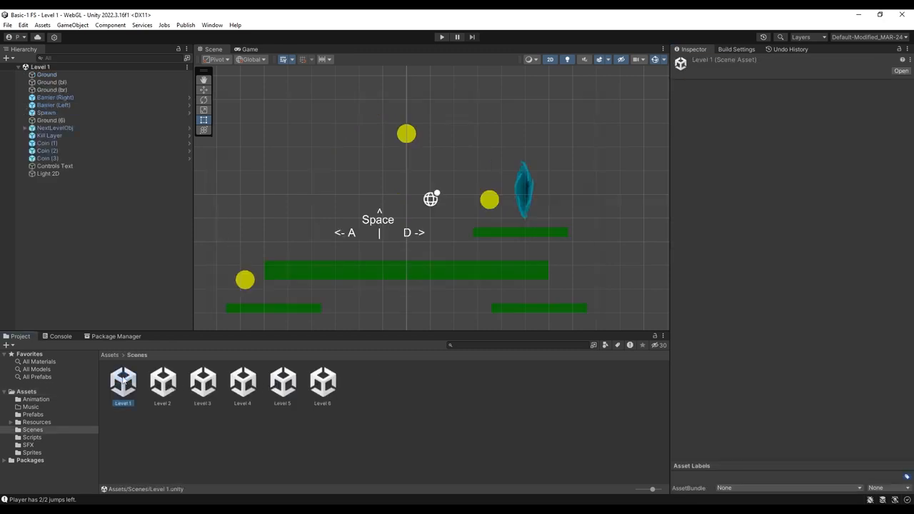
pyautogui.click(337, 269)
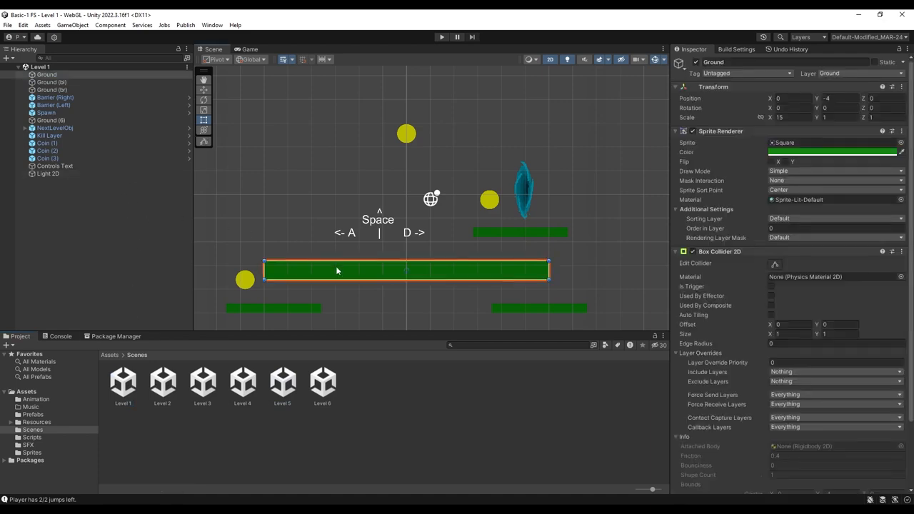
pyautogui.keyDown('ctrl'); pyautogui.click(297, 308); pyautogui.keyUp('ctrl')
pyautogui.keyDown('ctrl'); pyautogui.click(245, 279); pyautogui.keyUp('ctrl')
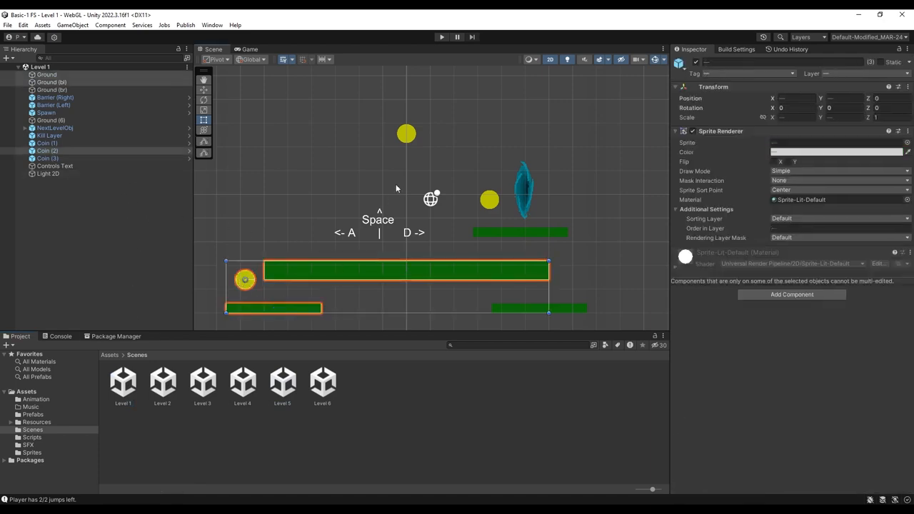
pyautogui.keyDown('ctrl'); pyautogui.click(406, 134); pyautogui.keyUp('ctrl')
pyautogui.keyDown('ctrl'); pyautogui.click(490, 200); pyautogui.keyUp('ctrl')
pyautogui.keyDown('ctrl'); pyautogui.click(525, 193); pyautogui.keyUp('ctrl')
pyautogui.keyDown('ctrl'); pyautogui.click(525, 233); pyautogui.keyUp('ctrl')
pyautogui.keyDown('ctrl'); pyautogui.click(524, 308); pyautogui.keyUp('ctrl')
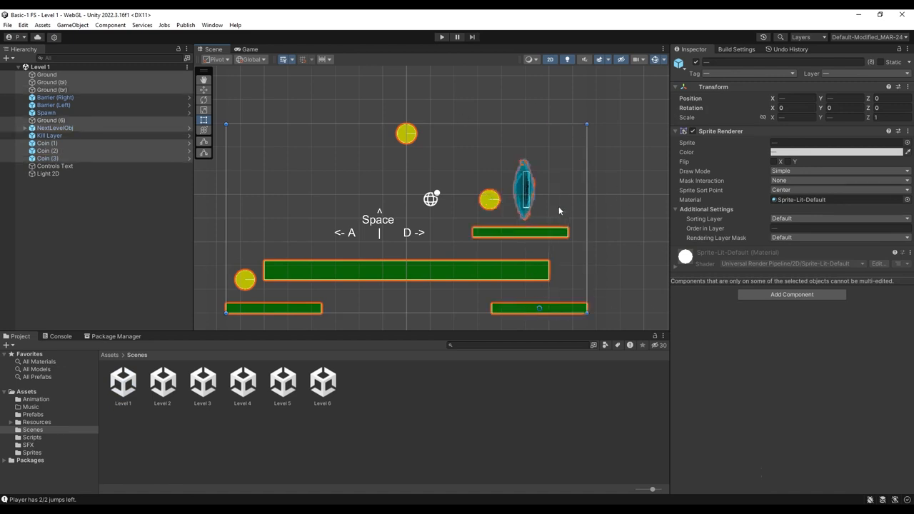
pyautogui.click(783, 294)
pyautogui.write('shadow')
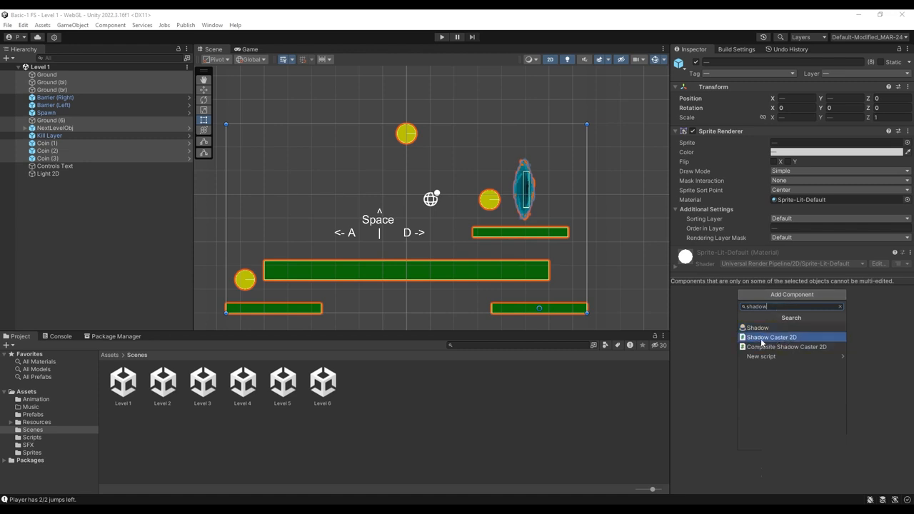
pyautogui.click(817, 339)
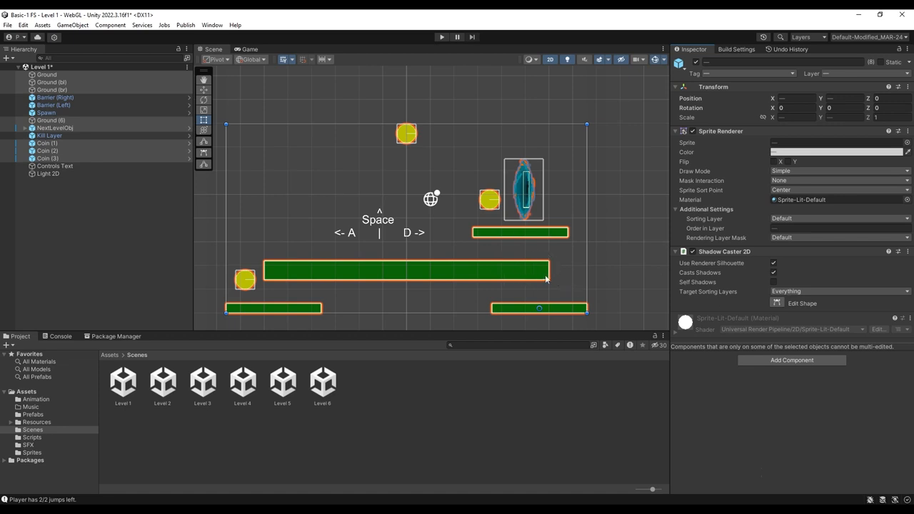
# Step: Reshape the portal's Shadow Caster 2D outline to follow the pointed oval of its sprite, and finish editing the shape
pyautogui.click(528, 191)
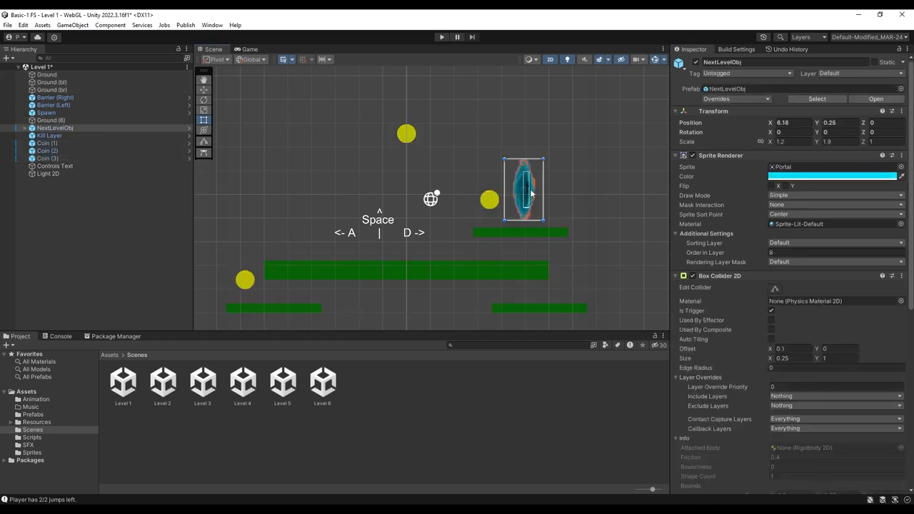
pyautogui.scroll(-10, 801, 370)
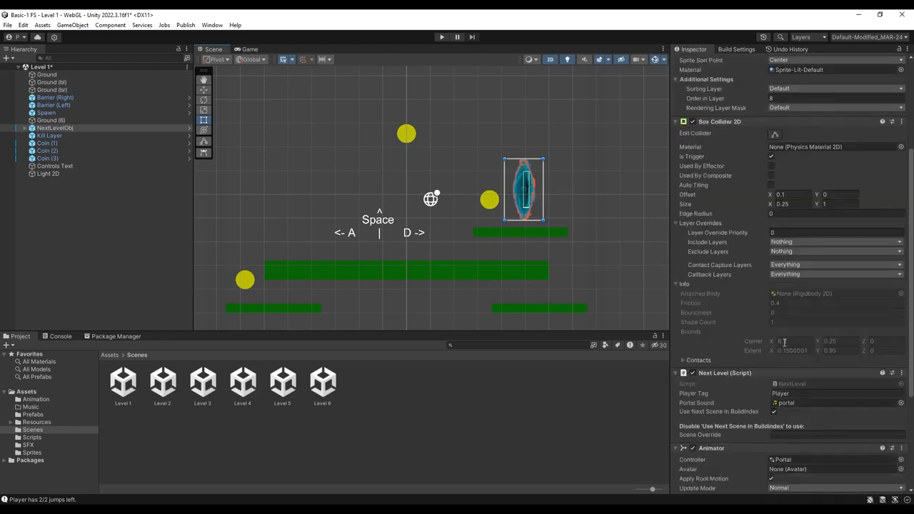
pyautogui.click(793, 433)
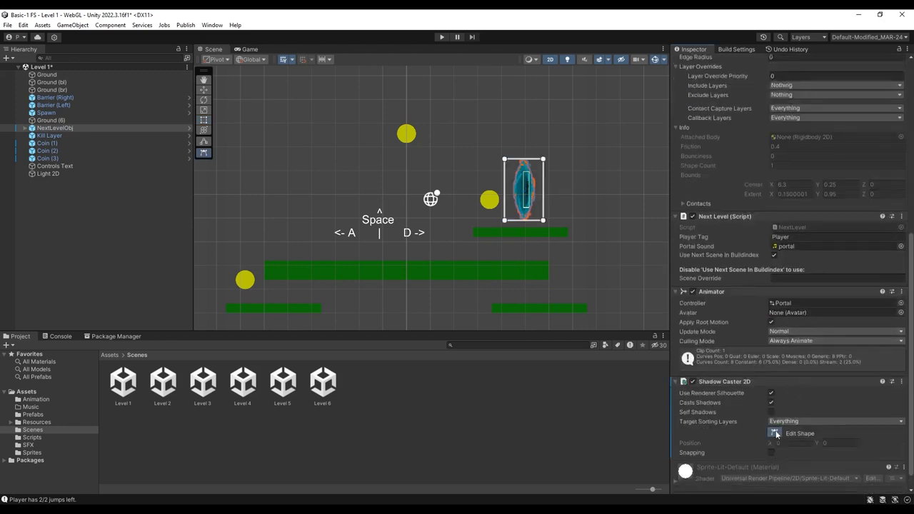
pyautogui.scroll(5, 524, 200)
pyautogui.scroll(4, 547, 253)
pyautogui.moveTo(568, 247); pyautogui.dragTo(533, 223)
pyautogui.moveTo(541, 192); pyautogui.dragTo(538, 193)
pyautogui.moveTo(548, 149); pyautogui.dragTo(542, 150)
pyautogui.moveTo(549, 113); pyautogui.dragTo(518, 89)
pyautogui.moveTo(539, 87); pyautogui.dragTo(497, 132)
pyautogui.moveTo(568, 85); pyautogui.dragTo(494, 154)
pyautogui.moveTo(466, 85); pyautogui.dragTo(493, 179)
pyautogui.moveTo(466, 246); pyautogui.dragTo(498, 201)
pyautogui.moveTo(507, 217); pyautogui.dragTo(509, 232)
pyautogui.moveTo(533, 223); pyautogui.dragTo(528, 227)
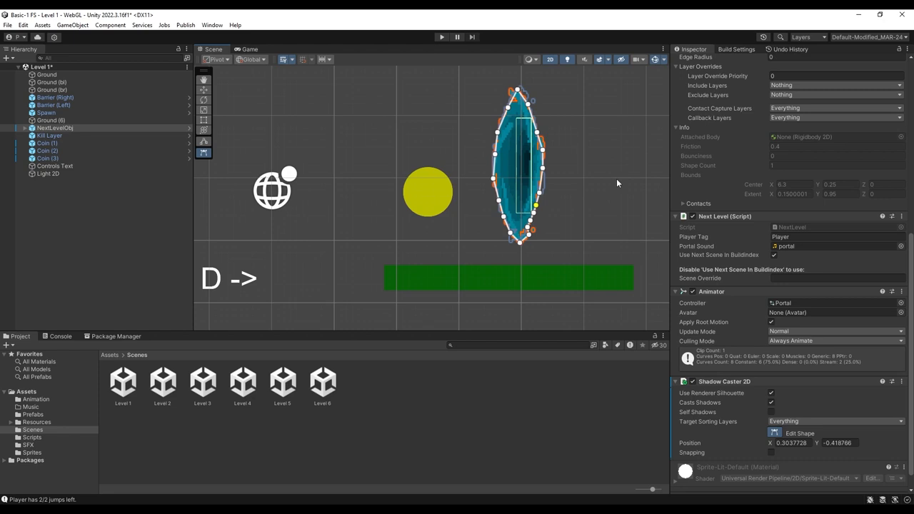
pyautogui.click(623, 197)
pyautogui.scroll(-2, 486, 144)
pyautogui.scroll(-2, 524, 162)
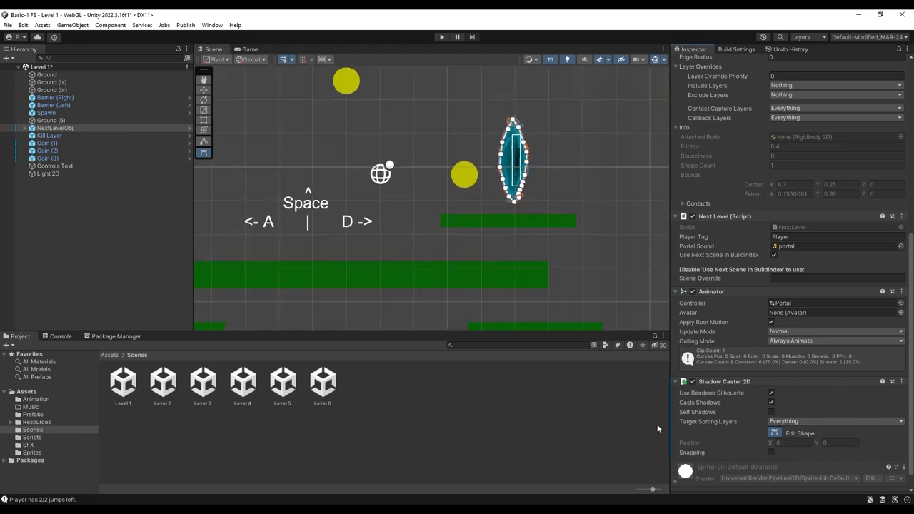
pyautogui.click(774, 433)
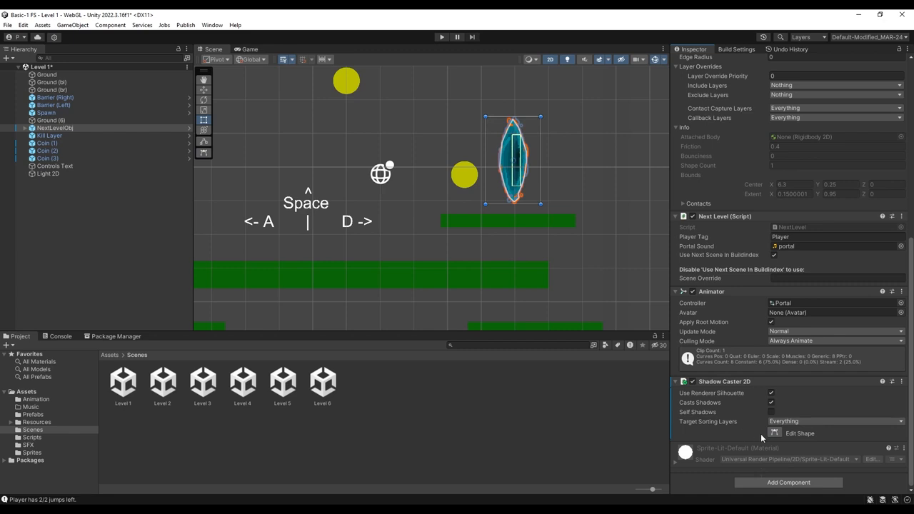
pyautogui.click(769, 432)
pyautogui.click(771, 431)
# Step: Reshape the Shadow Caster 2D outline of Coin (3) beside the portal into a circle following the coin's edge
pyautogui.scroll(-4, 457, 165)
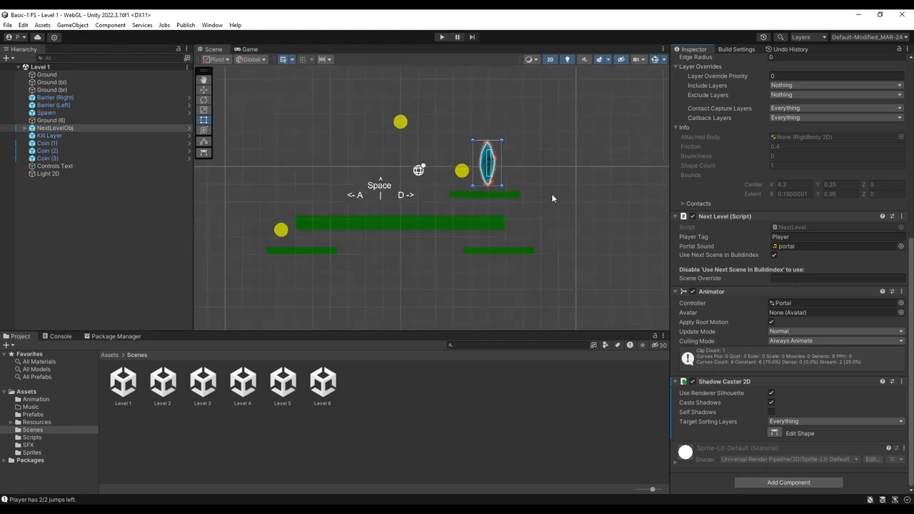
pyautogui.click(461, 170)
pyautogui.keyDown('shift'); pyautogui.click(401, 122); pyautogui.keyUp('shift')
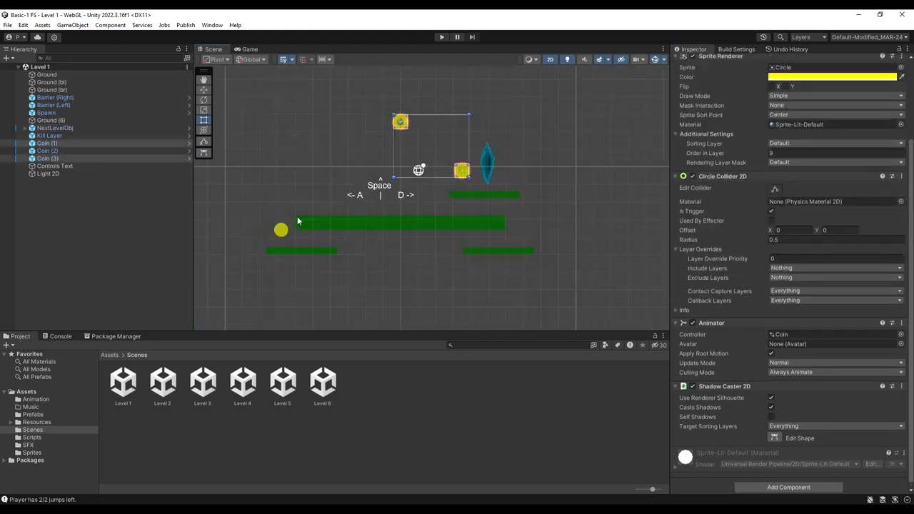
pyautogui.keyDown('shift'); pyautogui.click(281, 230); pyautogui.keyUp('shift')
pyautogui.click(775, 436)
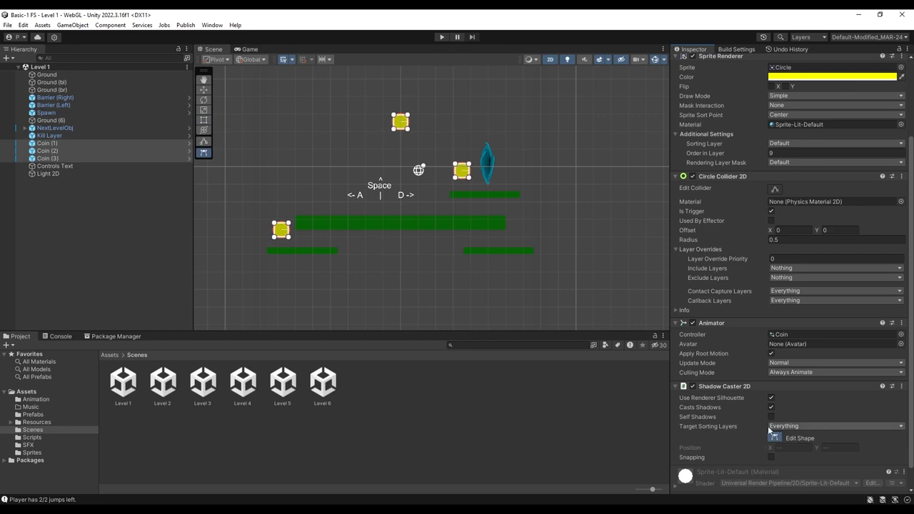
pyautogui.scroll(6, 464, 189)
pyautogui.moveTo(458, 195); pyautogui.dragTo(457, 194)
pyautogui.moveTo(468, 198); pyautogui.dragTo(464, 212)
pyautogui.click(492, 218)
pyautogui.moveTo(479, 213); pyautogui.dragTo(515, 202)
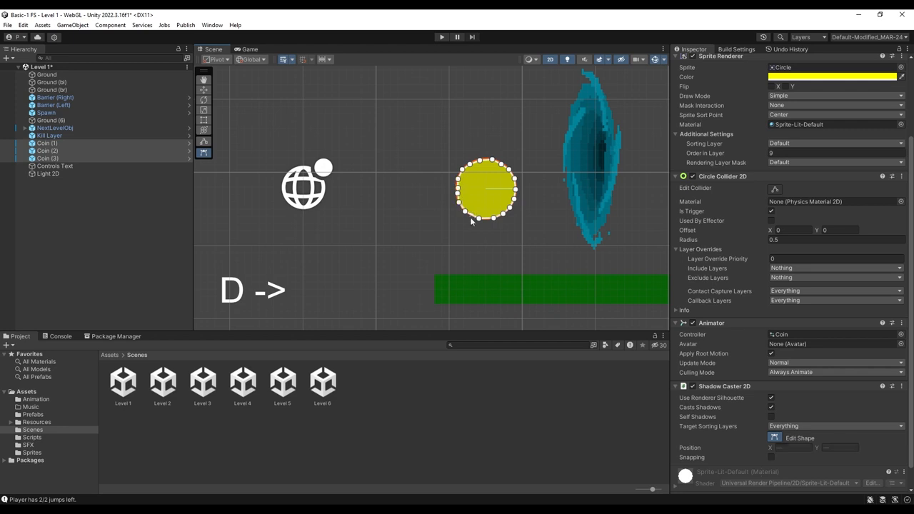
# Step: Copy Coin (3)'s Shadow Caster 2D component, paste its values onto Coin (1) and Coin (2), and check each coin's outline
pyautogui.scroll(-6, 505, 226)
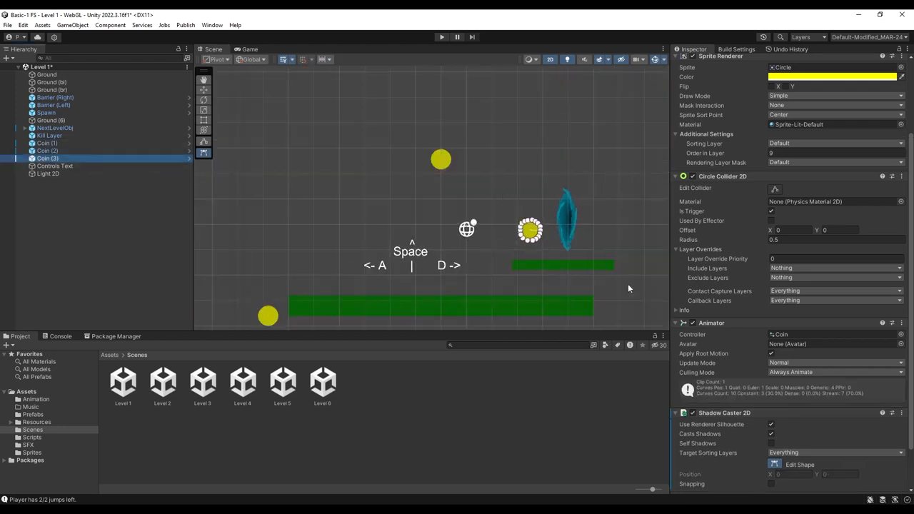
pyautogui.rightClick(761, 416)
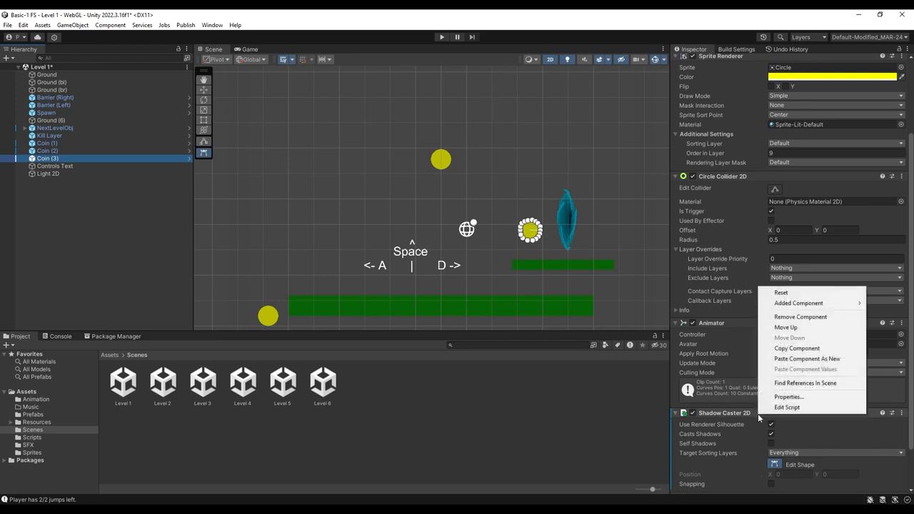
pyautogui.click(807, 348)
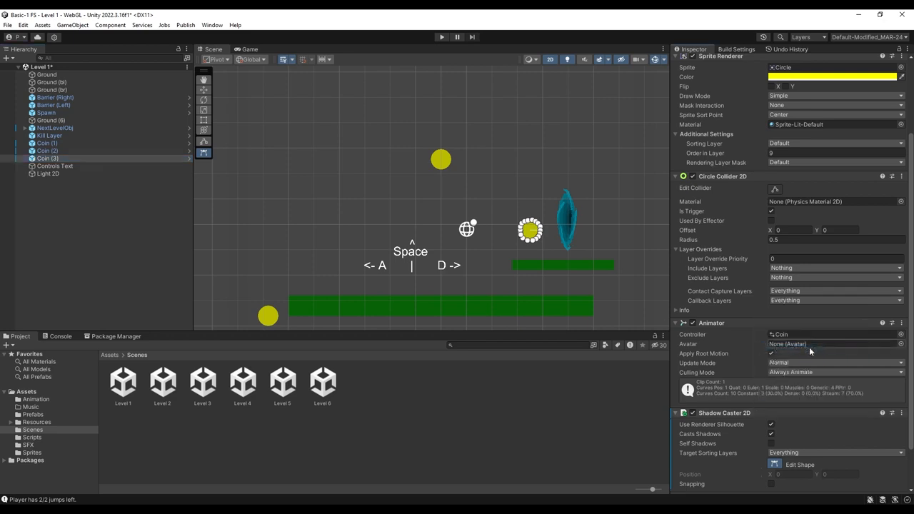
pyautogui.click(86, 150)
pyautogui.keyDown('ctrl'); pyautogui.click(69, 142); pyautogui.keyUp('ctrl')
pyautogui.rightClick(743, 390)
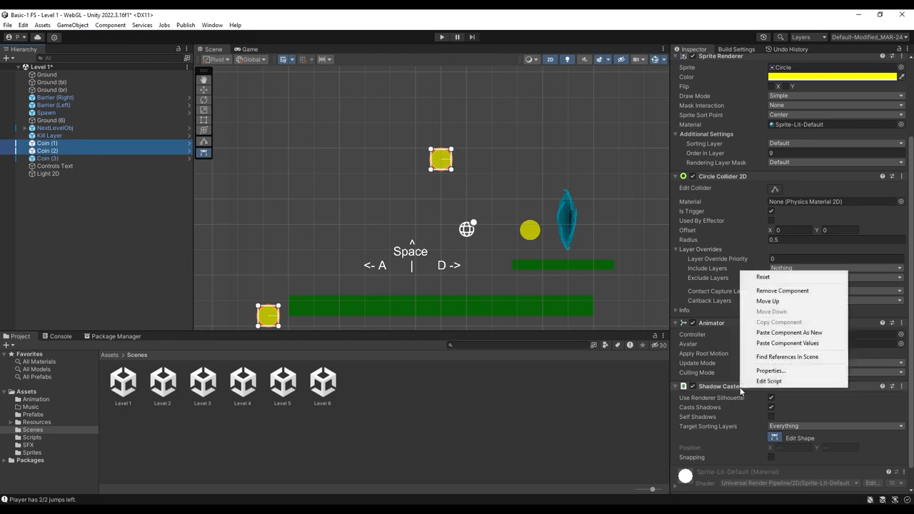
pyautogui.click(822, 346)
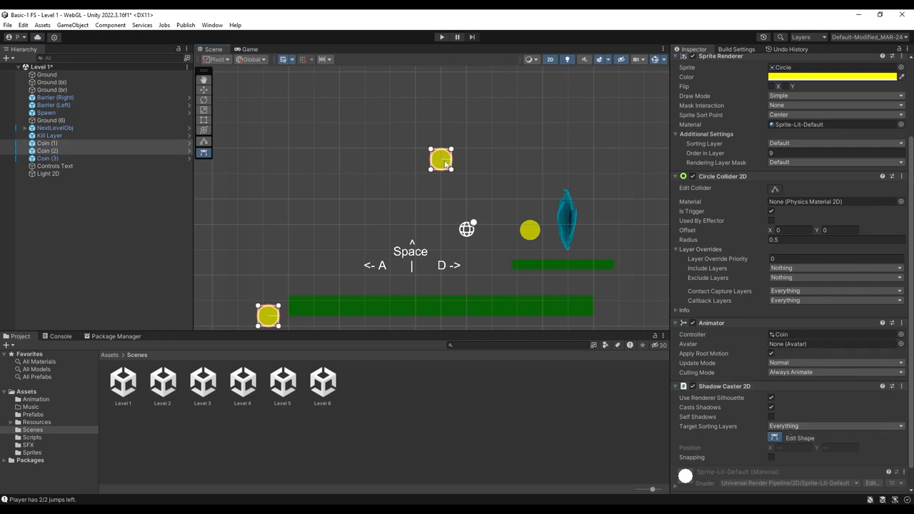
pyautogui.click(49, 144)
pyautogui.click(52, 151)
pyautogui.scroll(-12, 355, 254)
pyautogui.scroll(3, 447, 231)
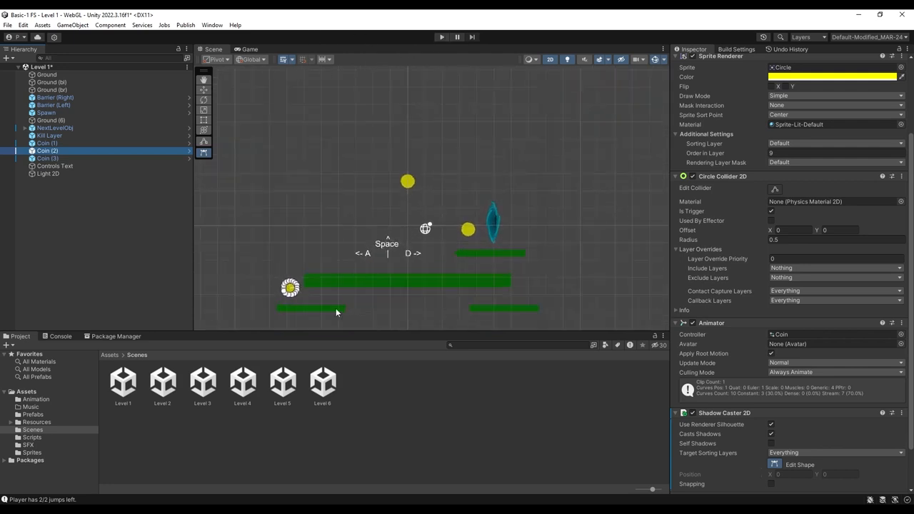
# Step: Open the Start scene, saving the changes made to Level 1
pyautogui.click(110, 355)
pyautogui.doubleClick(443, 384)
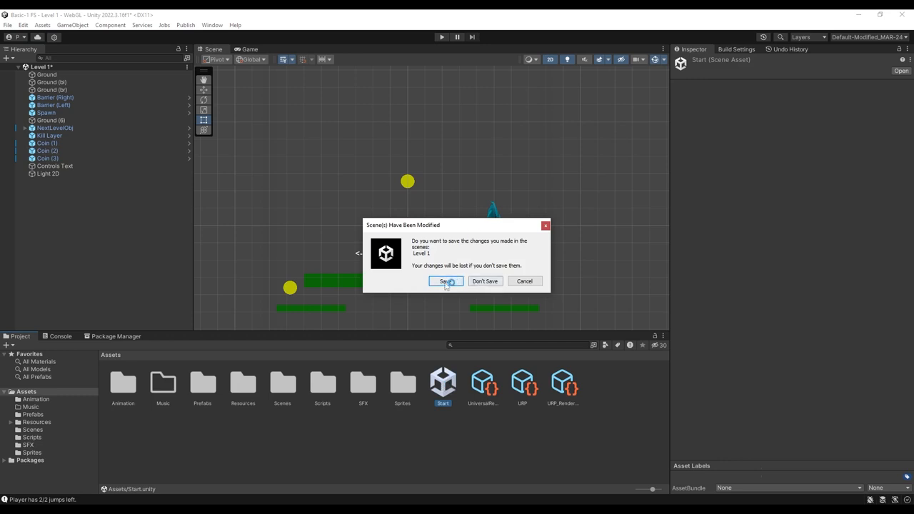
pyautogui.click(450, 280)
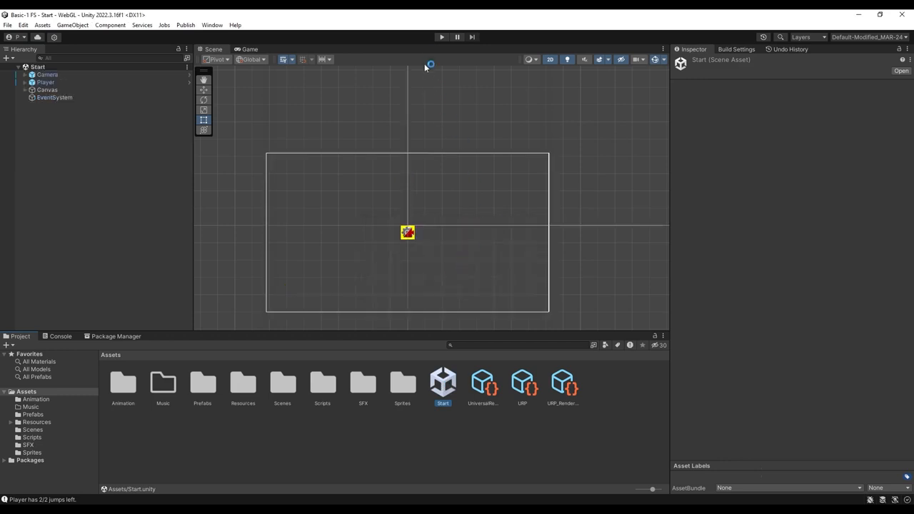
# Step: Run the game and move and jump the player around Level 1 to check the lighting and shadows near platforms and coins
pyautogui.click(442, 37)
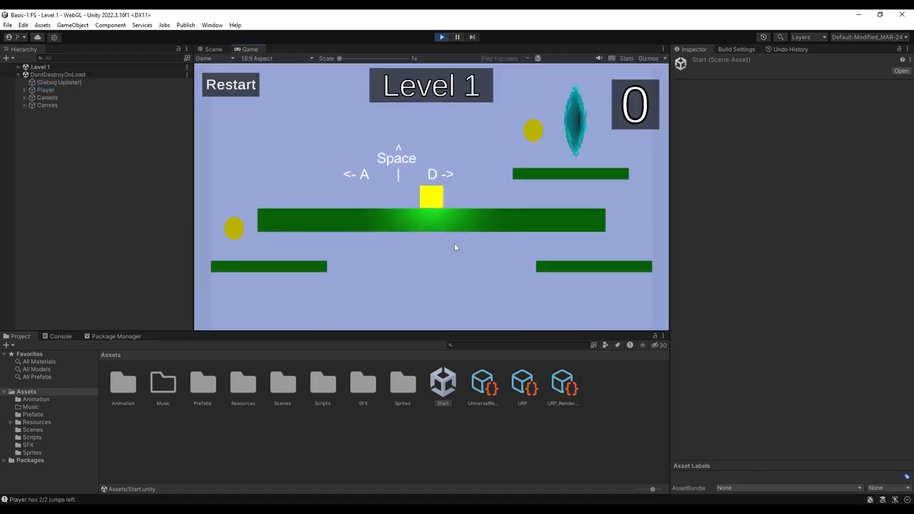
pyautogui.press('a')
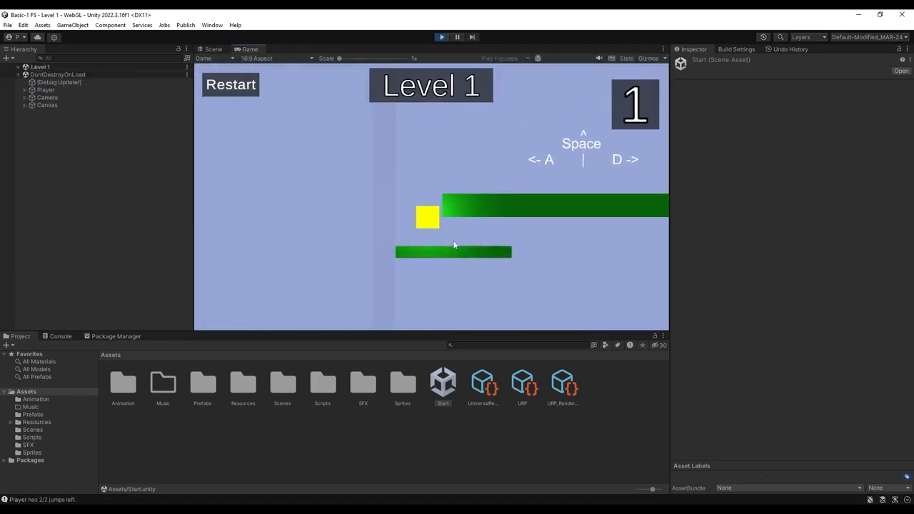
pyautogui.press('space')
pyautogui.press('d')
pyautogui.press('d')
pyautogui.press('space')
pyautogui.press('space')
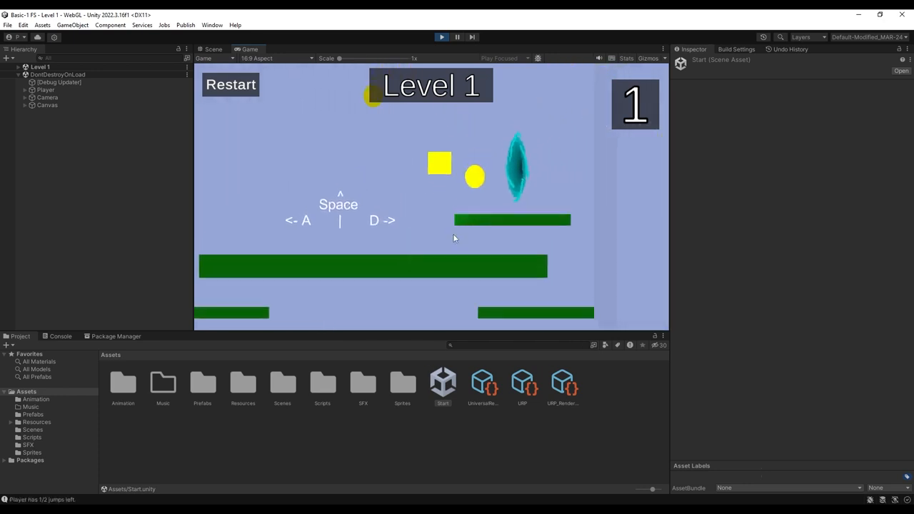
pyautogui.press('a')
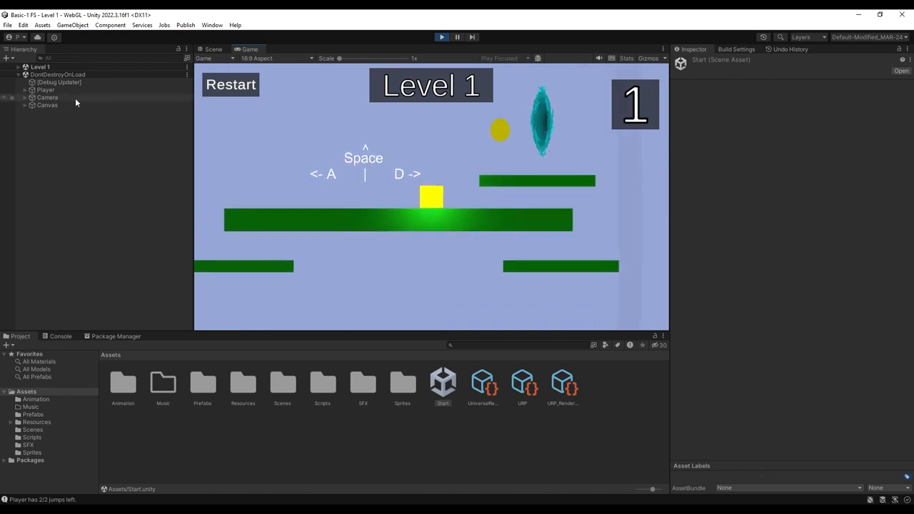
# Step: Set the shadow strength of the player's Light 2D to 1
pyautogui.click(25, 90)
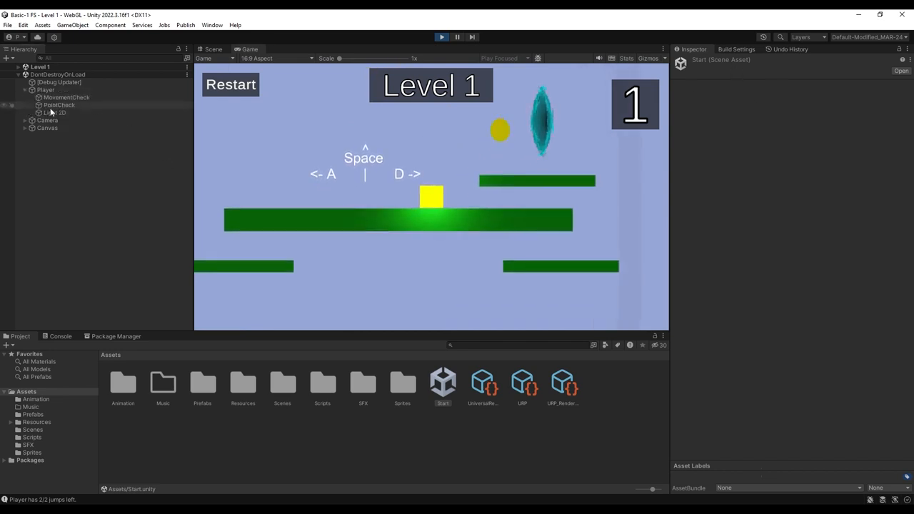
pyautogui.click(50, 112)
pyautogui.moveTo(857, 227); pyautogui.dragTo(883, 228)
# Step: Move and jump the player around the main platform to check the light and shadows at full shadow strength
pyautogui.click(482, 216)
pyautogui.press('d')
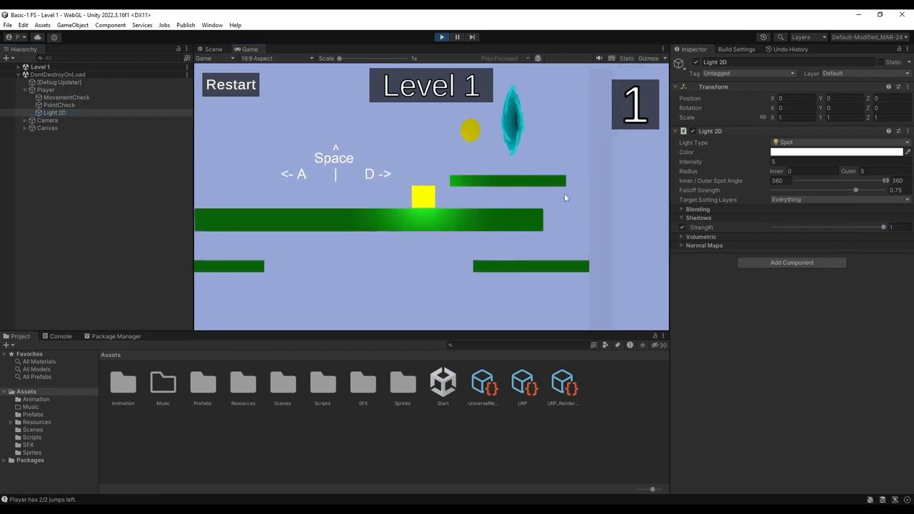
pyautogui.press('a')
pyautogui.press('space')
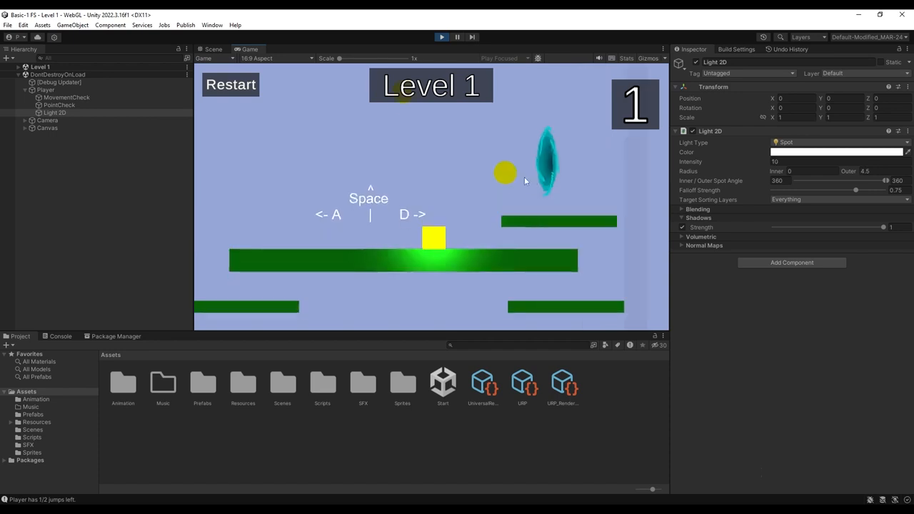
pyautogui.press('space')
pyautogui.press('d')
pyautogui.press('a')
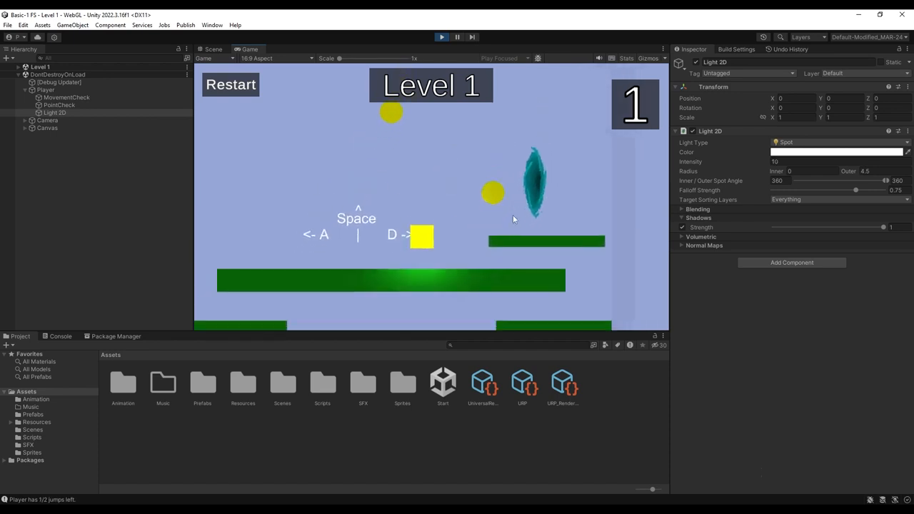
pyautogui.press('a')
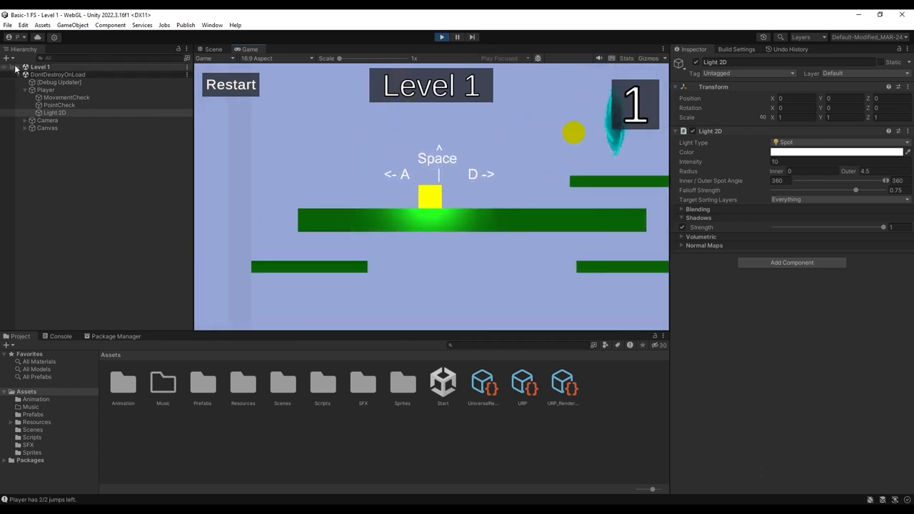
pyautogui.click(18, 67)
pyautogui.rightClick(90, 270)
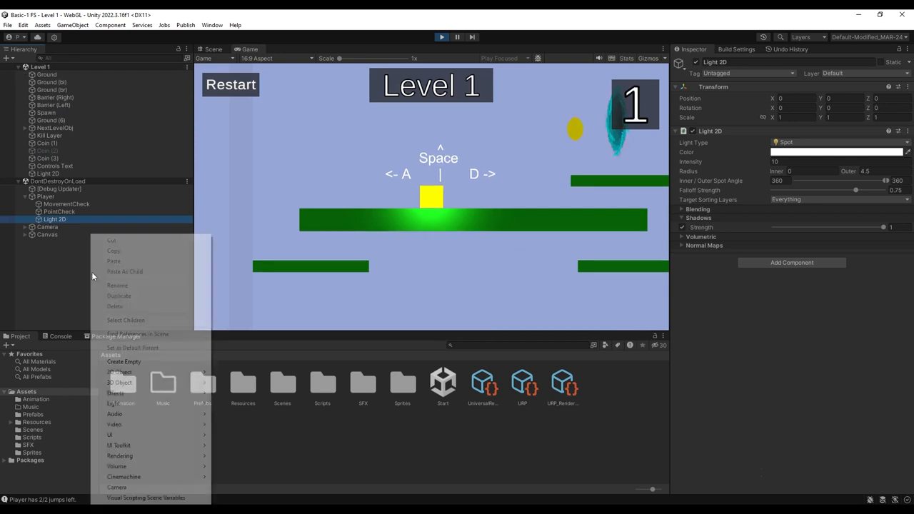
pyautogui.click(124, 361)
pyautogui.click(66, 183)
pyautogui.press('Delete')
# Step: Add a 2D Square sprite to Level 1 and set its Sprite Renderer color to grey (AEAEAE)
pyautogui.rightClick(122, 308)
pyautogui.moveTo(163, 176)
pyautogui.moveTo(334, 176)
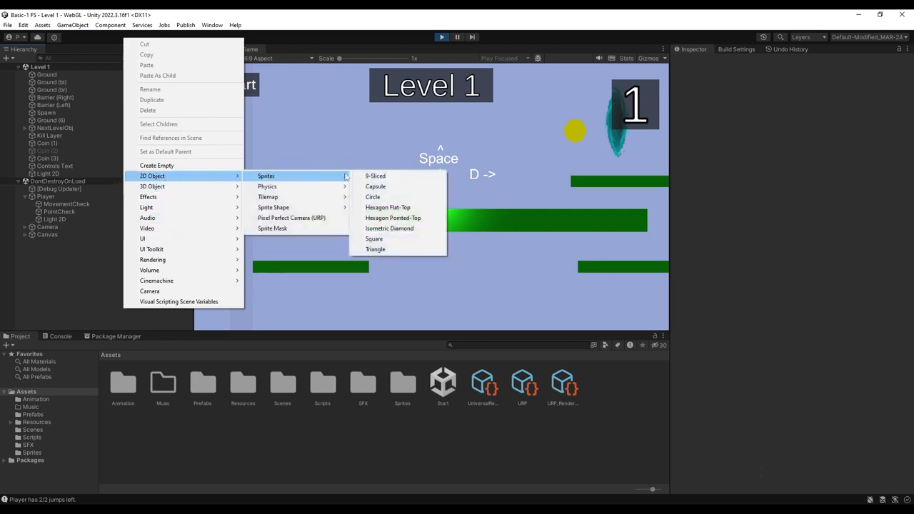
pyautogui.click(368, 240)
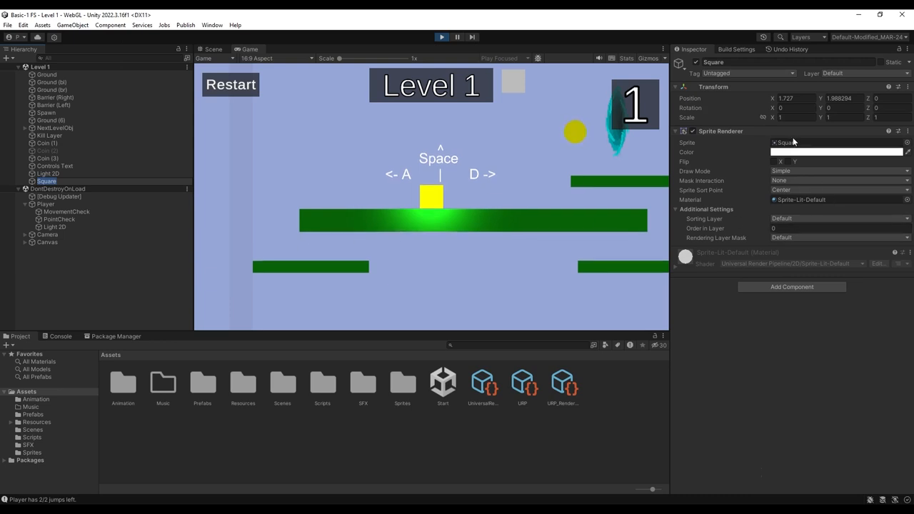
pyautogui.click(835, 151)
pyautogui.moveTo(820, 204); pyautogui.dragTo(810, 215)
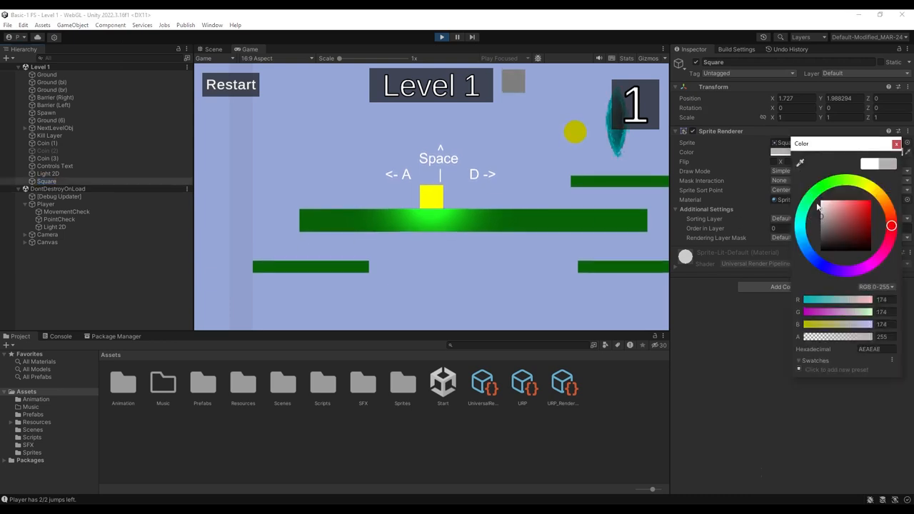
pyautogui.click(896, 144)
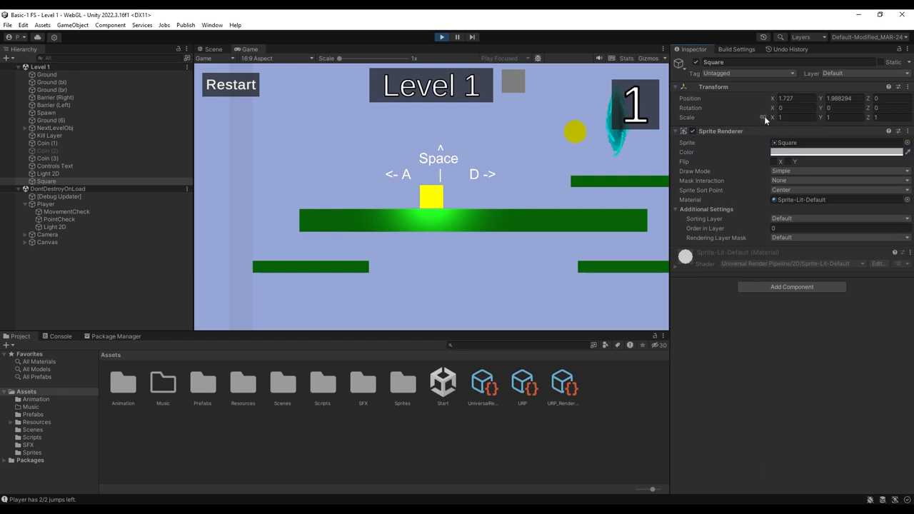
# Step: Place the Square at X 0, Y 0 and scale it to 100 on all axes as a background
pyautogui.click(800, 99)
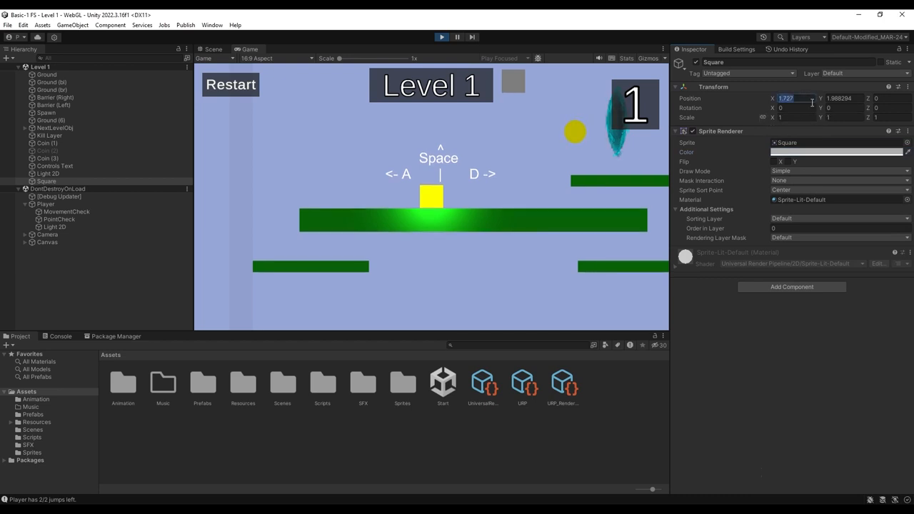
pyautogui.write('0')
pyautogui.click(849, 98)
pyautogui.write('0')
pyautogui.click(781, 117)
pyautogui.write('100')
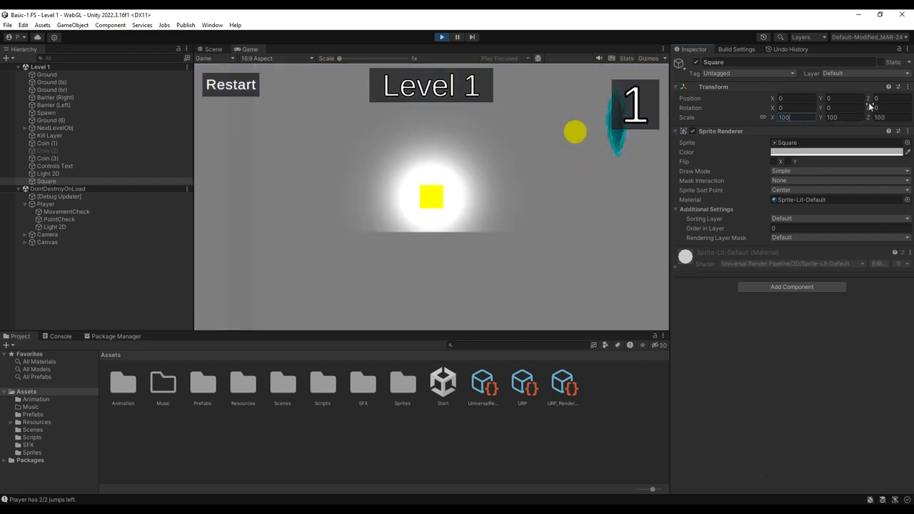
# Step: Send the Square behind the level objects with Order in Layer -379 and set its Z position to -9
pyautogui.moveTo(761, 220); pyautogui.dragTo(608, 232)
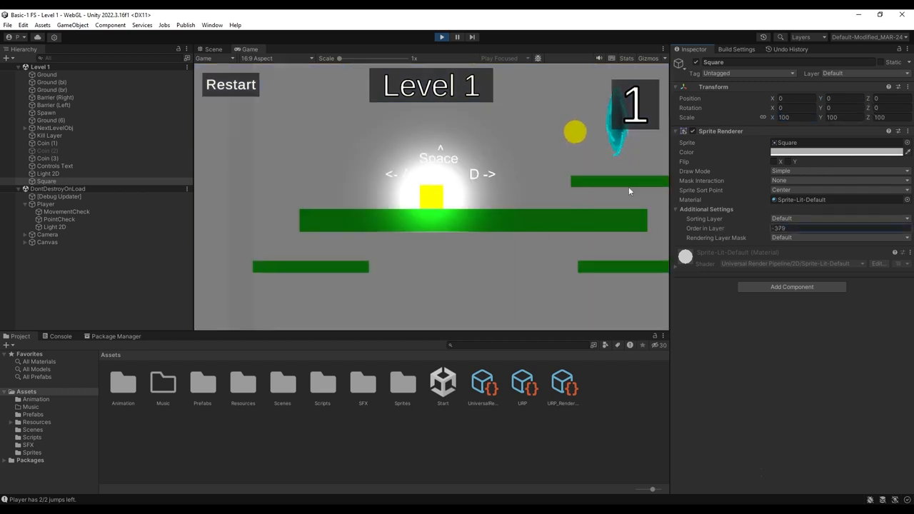
pyautogui.moveTo(870, 100); pyautogui.dragTo(466, 122)
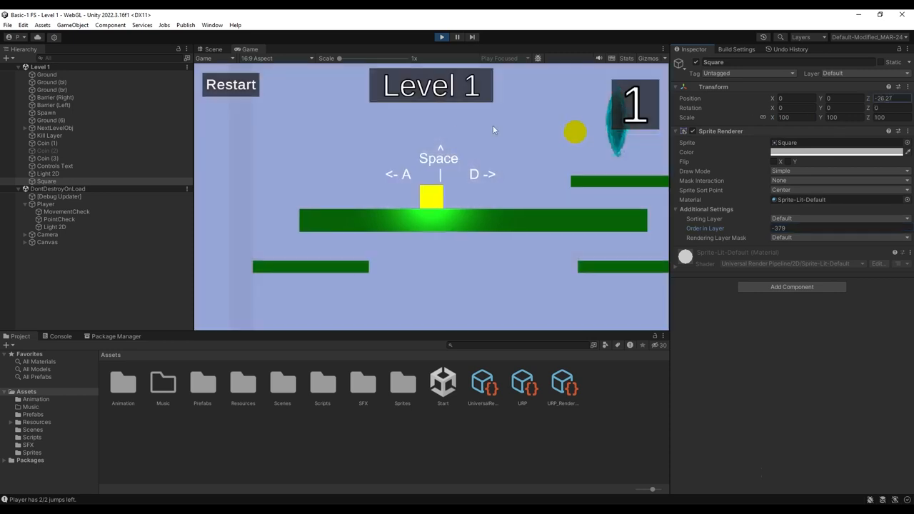
pyautogui.moveTo(870, 98)
pyautogui.mouseDown()
pyautogui.moveTo(891, 98)
pyautogui.moveTo(877, 98)
pyautogui.mouseUp()
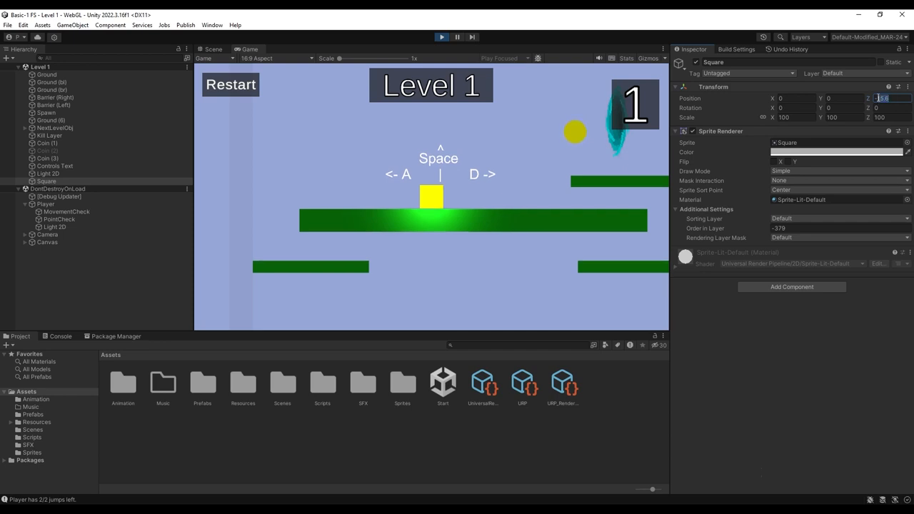
pyautogui.write('-9')
pyautogui.press('Return')
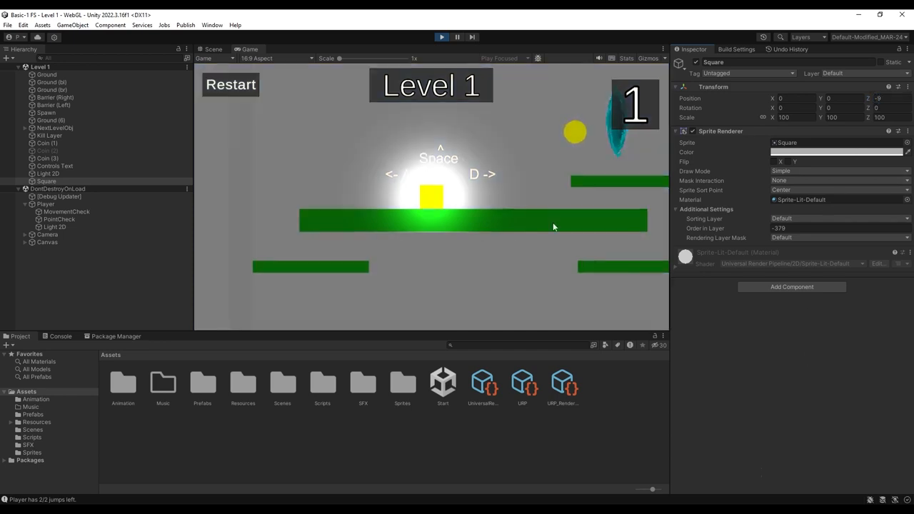
# Step: Move and jump the player near the coins to check the light and shadows against the grey background
pyautogui.press('d')
pyautogui.press('space')
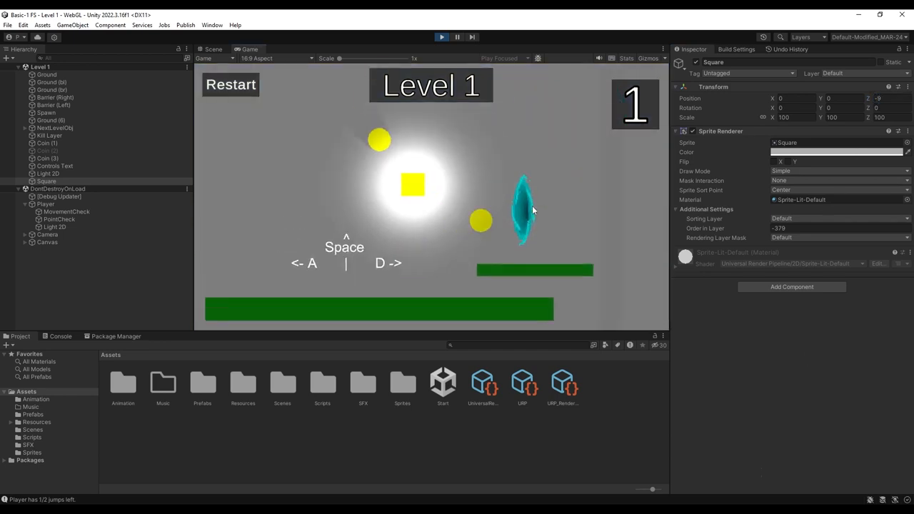
pyautogui.press('d')
pyautogui.press('a')
pyautogui.press('space')
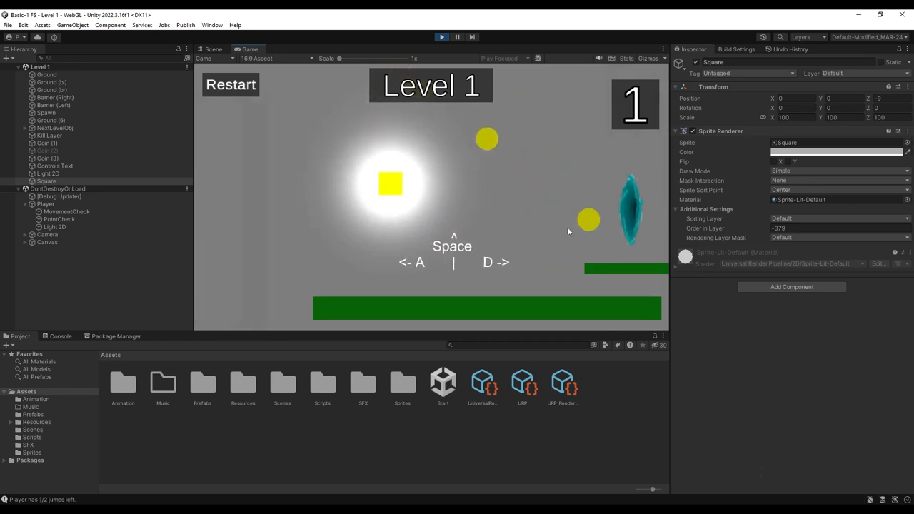
pyautogui.press('d')
# Step: Set the player's Light 2D to intensity 2, outer radius 5 and falloff strength 0.75
pyautogui.click(63, 204)
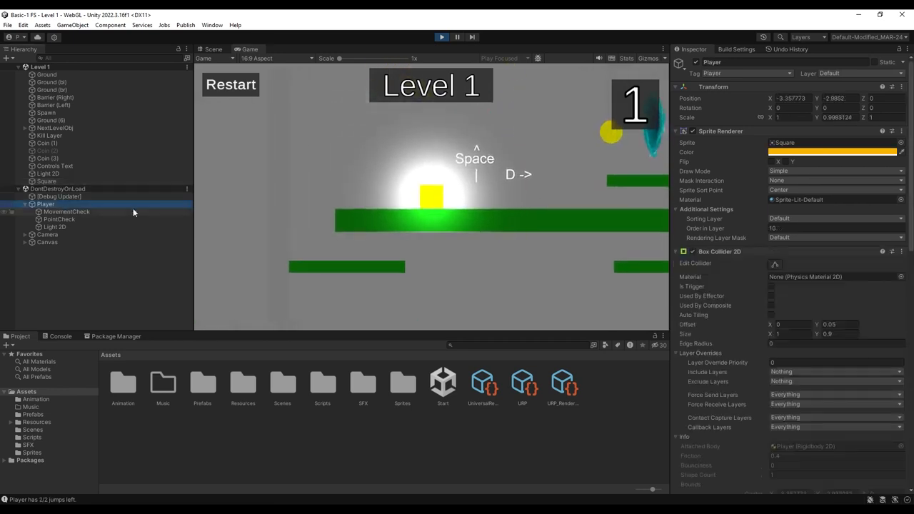
pyautogui.click(91, 227)
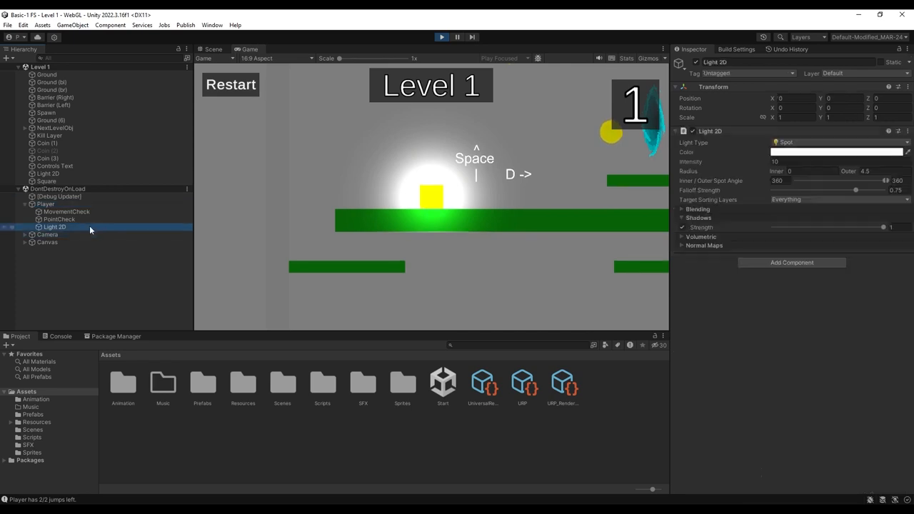
pyautogui.moveTo(736, 162); pyautogui.dragTo(663, 161)
pyautogui.click(783, 161)
pyautogui.write('2')
pyautogui.moveTo(848, 172); pyautogui.dragTo(855, 173)
pyautogui.click(877, 172)
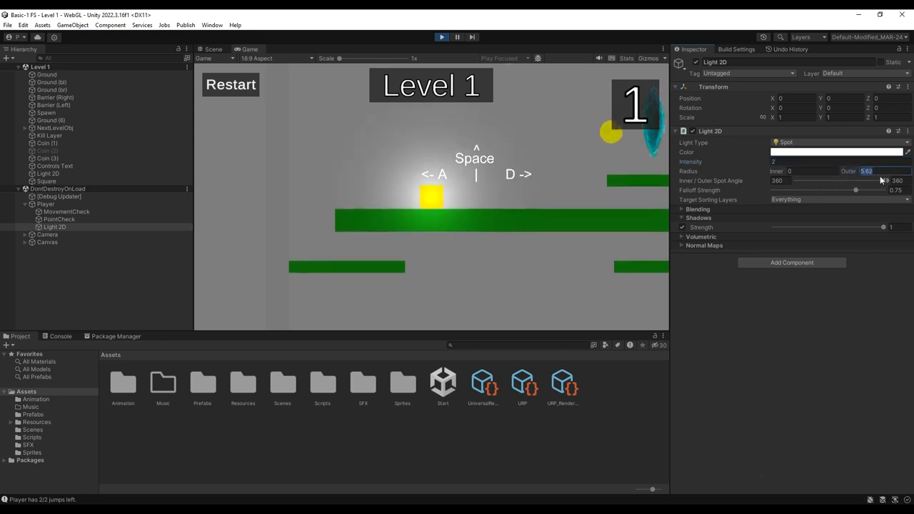
pyautogui.write('5')
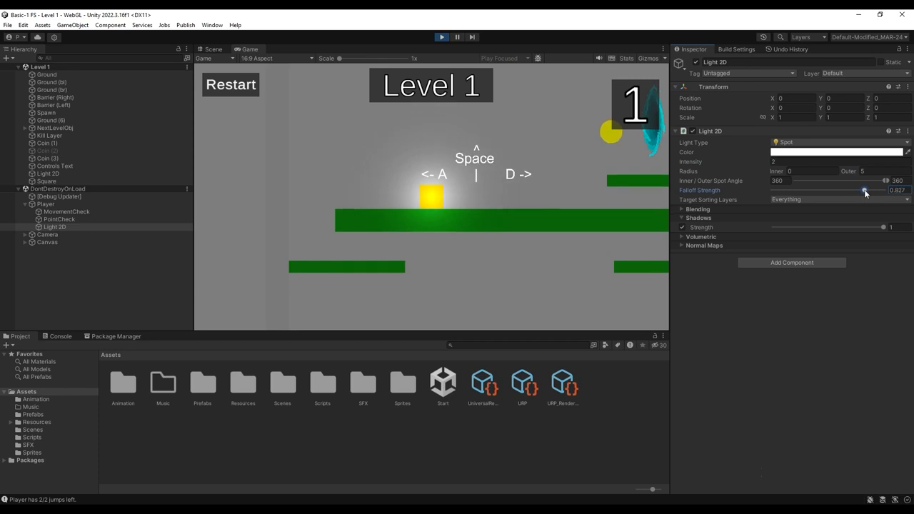
pyautogui.moveTo(864, 190); pyautogui.dragTo(854, 190)
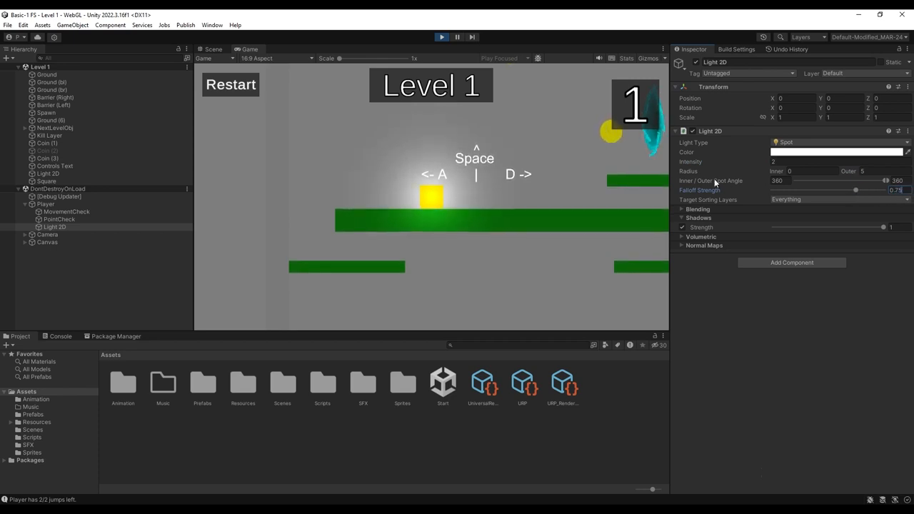
# Step: Play through Level 1, collecting the coins and jumping around the platforms to check the softened player light and its shadows
pyautogui.press('d')
pyautogui.press('space')
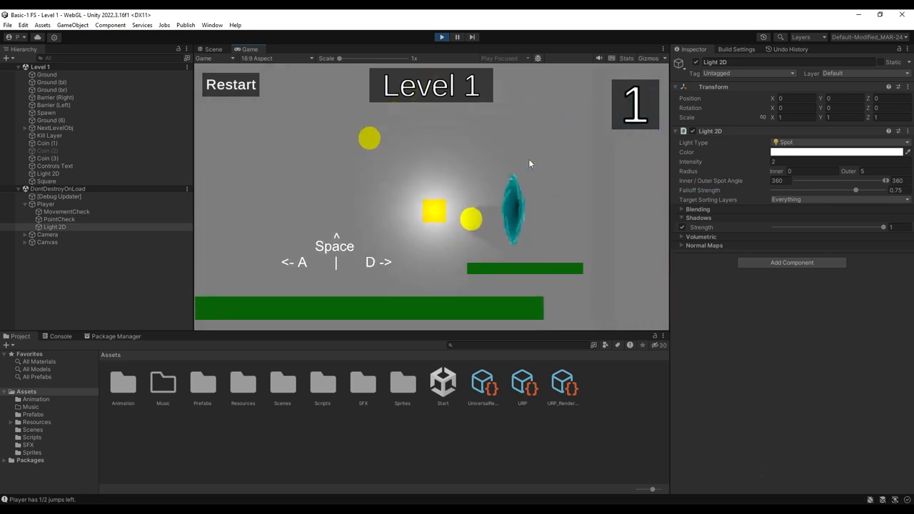
pyautogui.press('space')
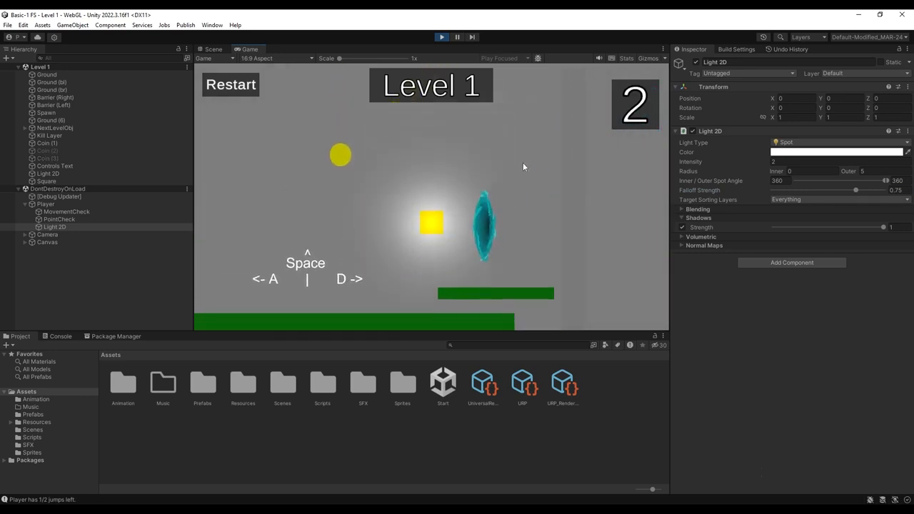
pyautogui.press('space')
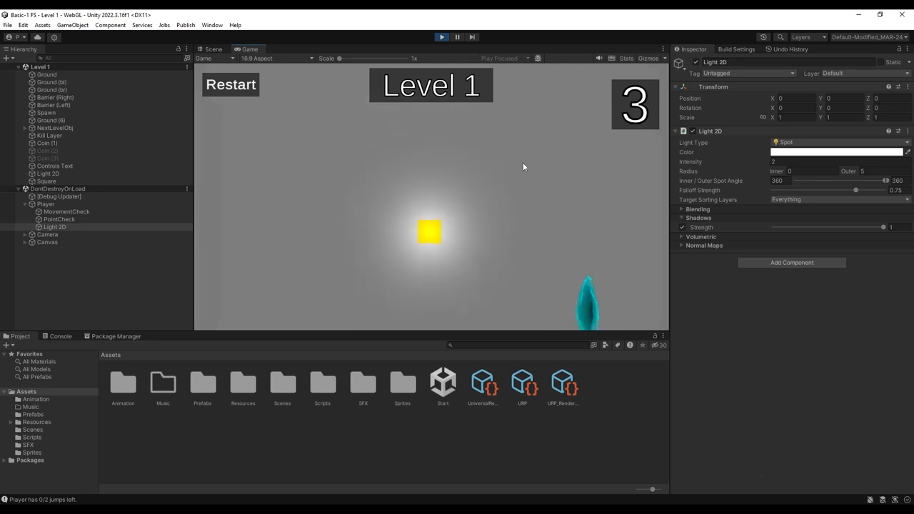
pyautogui.press('a')
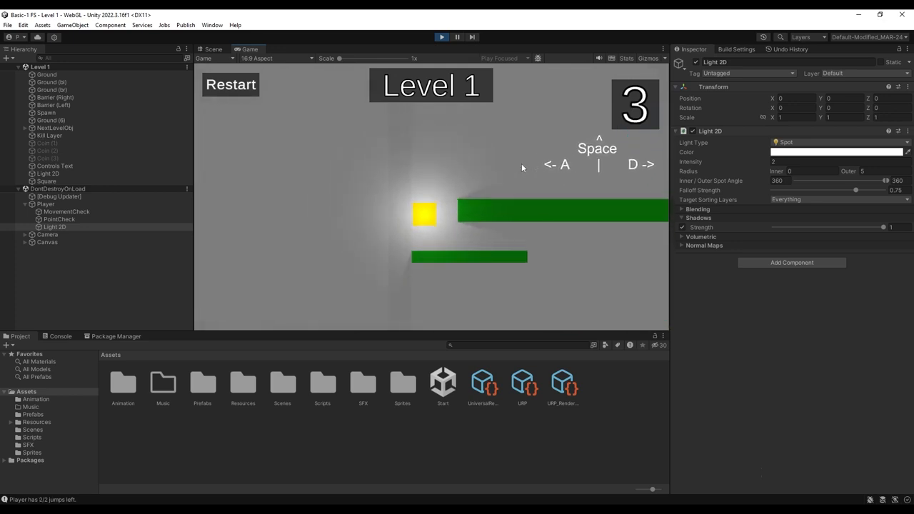
pyautogui.press('space')
pyautogui.press('d')
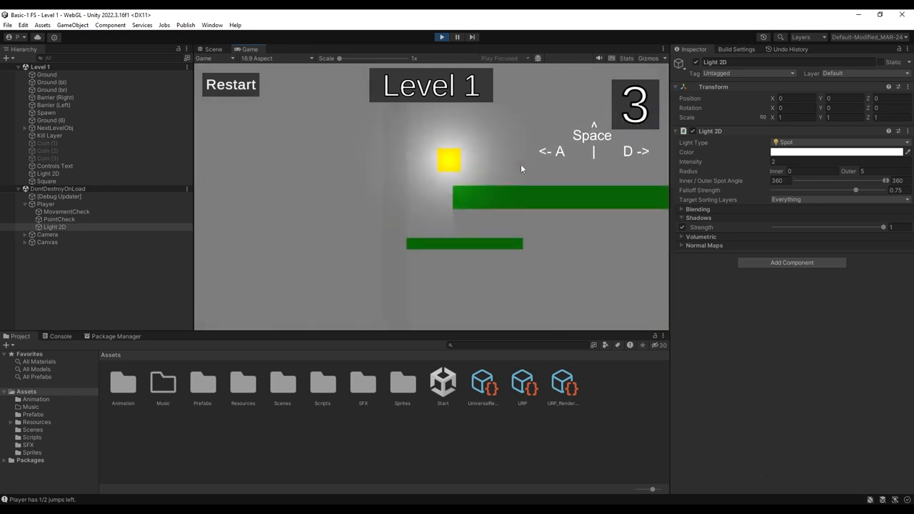
pyautogui.press('d')
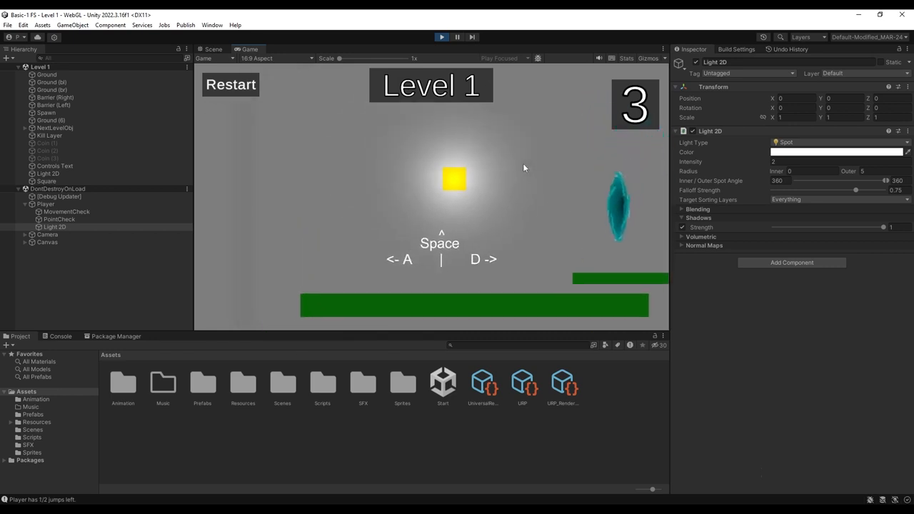
pyautogui.press('a')
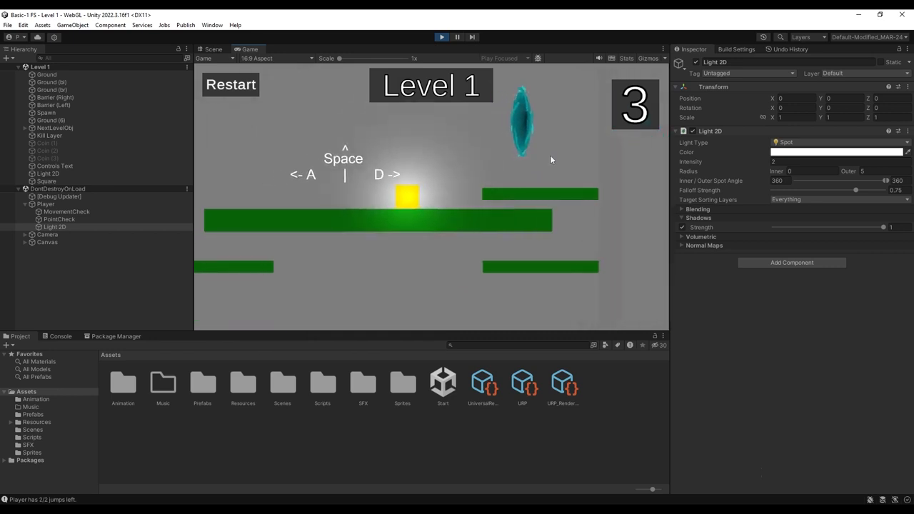